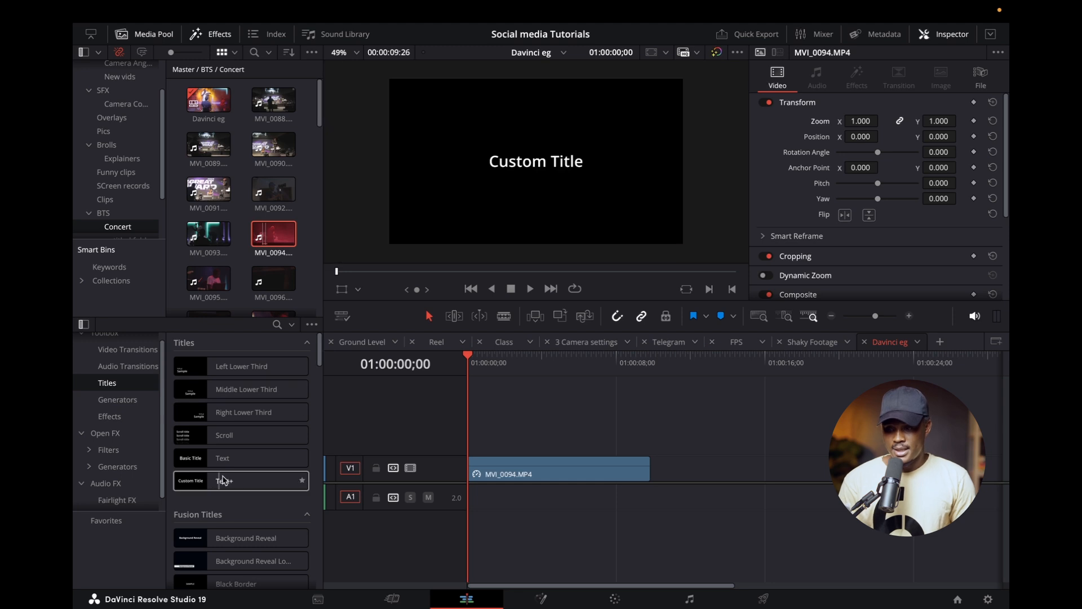
Add a basic Text title above the start of the MVI_0094.MP4 clip and set its text to BEHIND THE SCENES.
drag(207, 461, 468, 448)
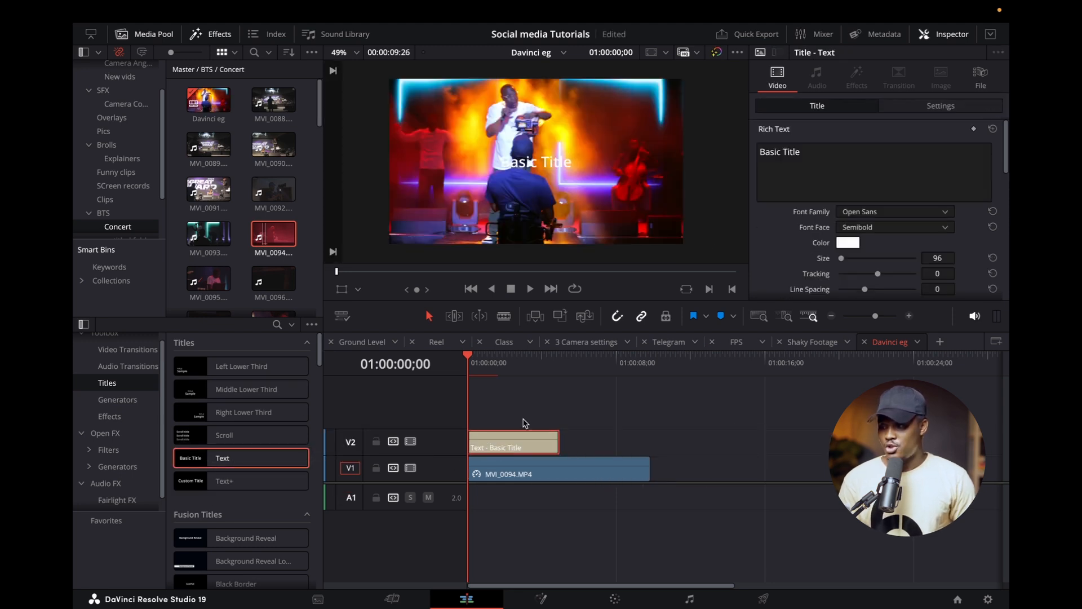
click(802, 164)
key(ctrl+a)
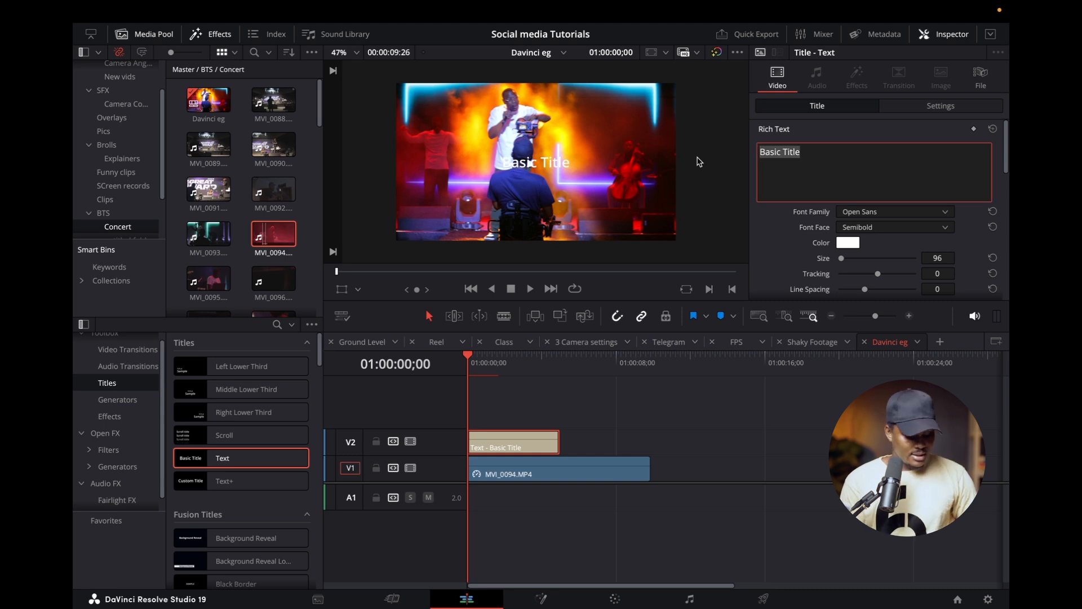
text(BEHIND THE SCENE)
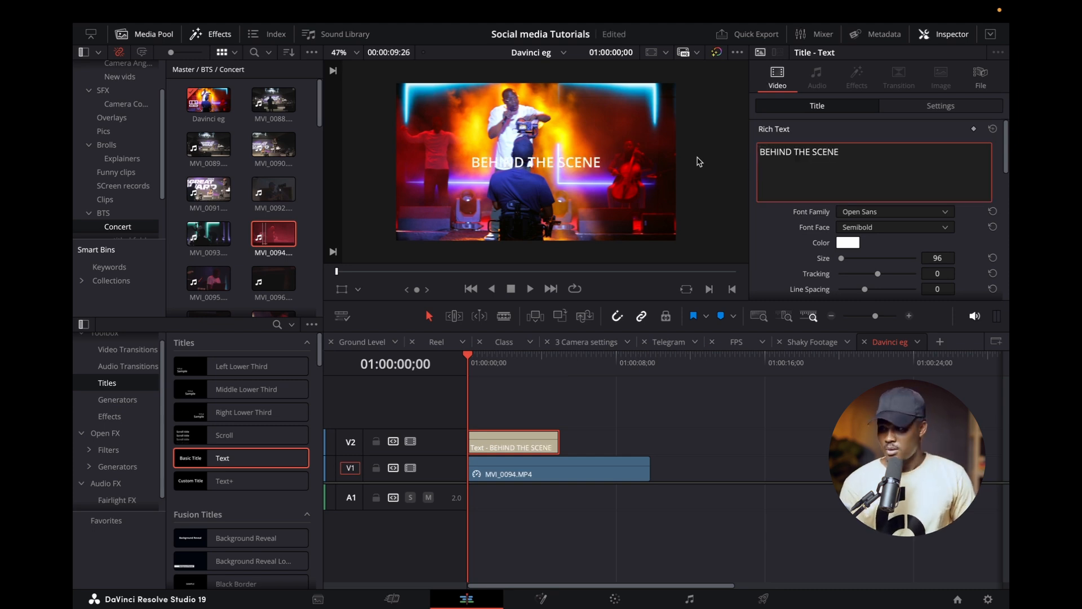
text(S)
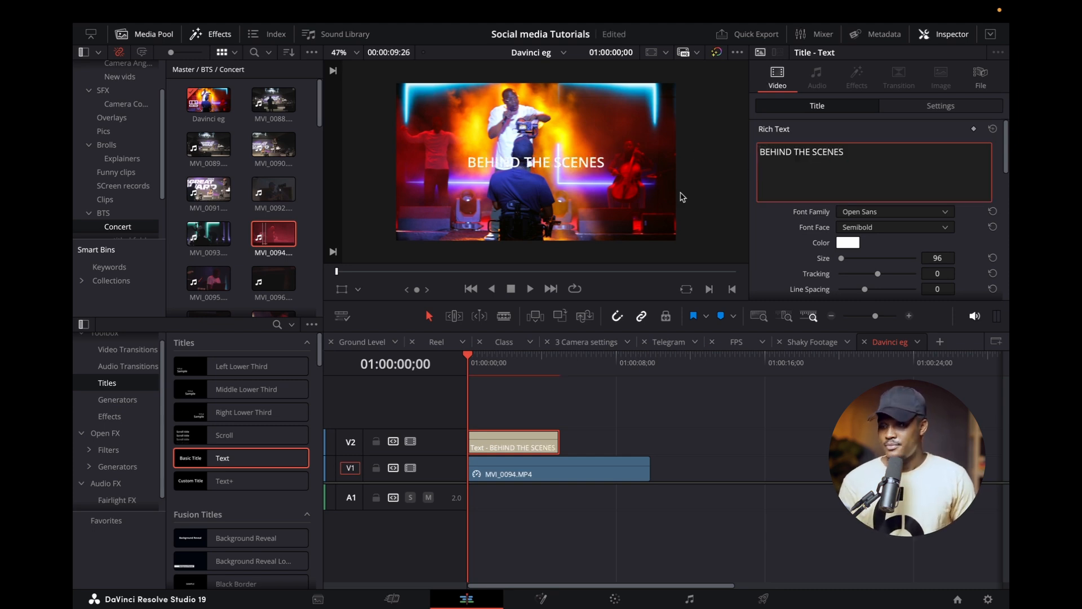
Set the title text's font to Montserrat with the Black font face.
drag(864, 148, 686, 145)
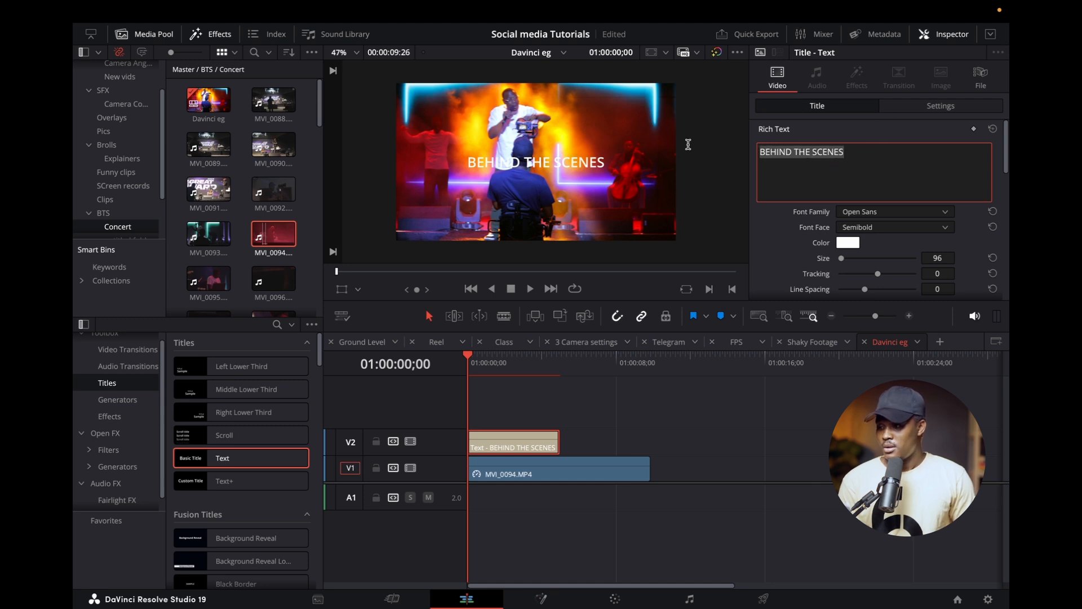
click(900, 212)
text(mon)
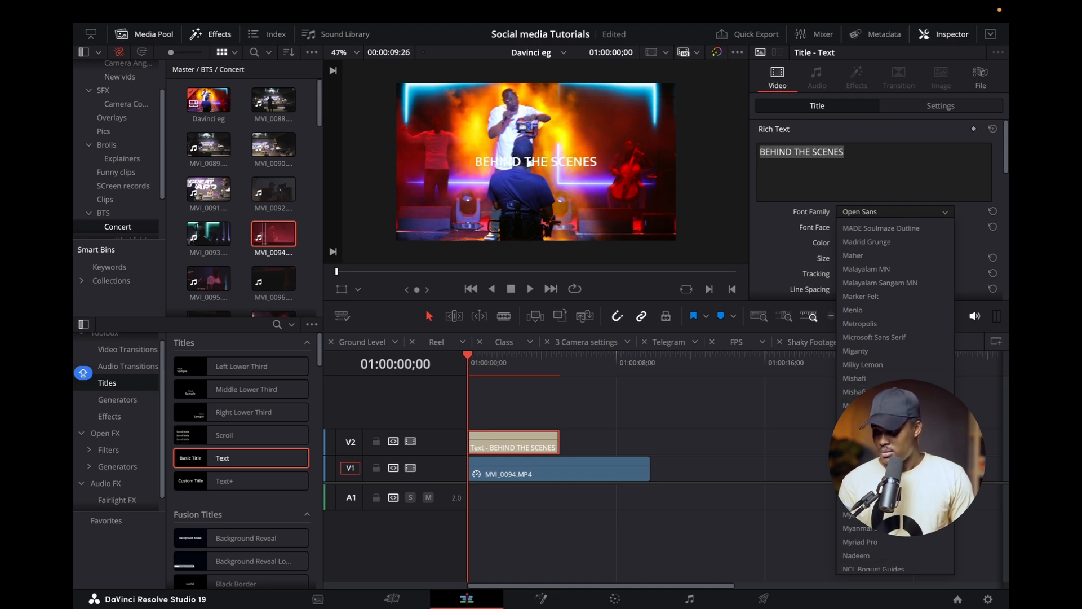
click(870, 433)
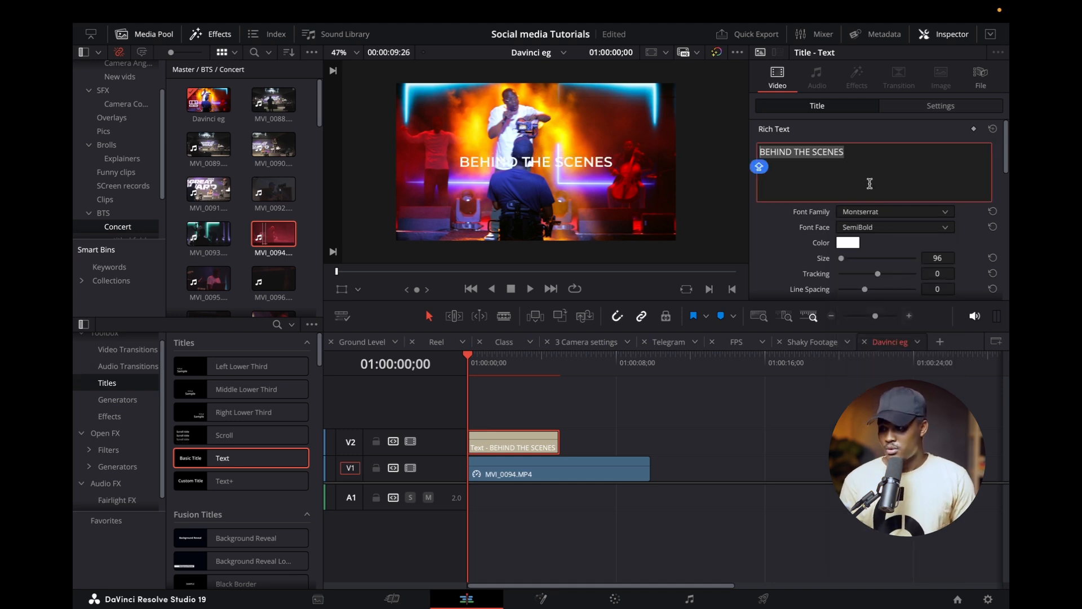
click(866, 229)
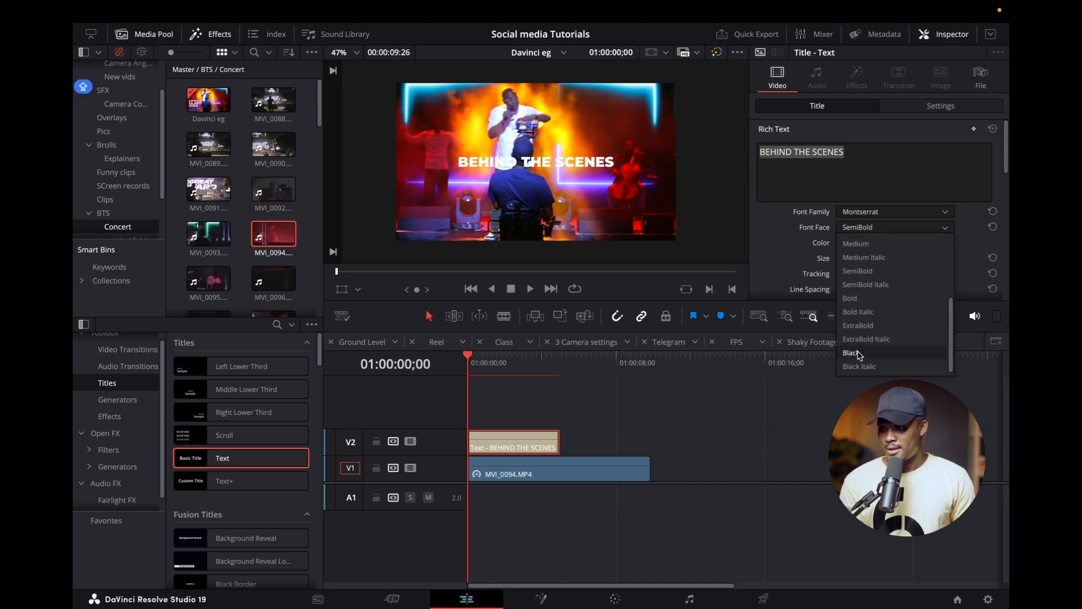
click(859, 355)
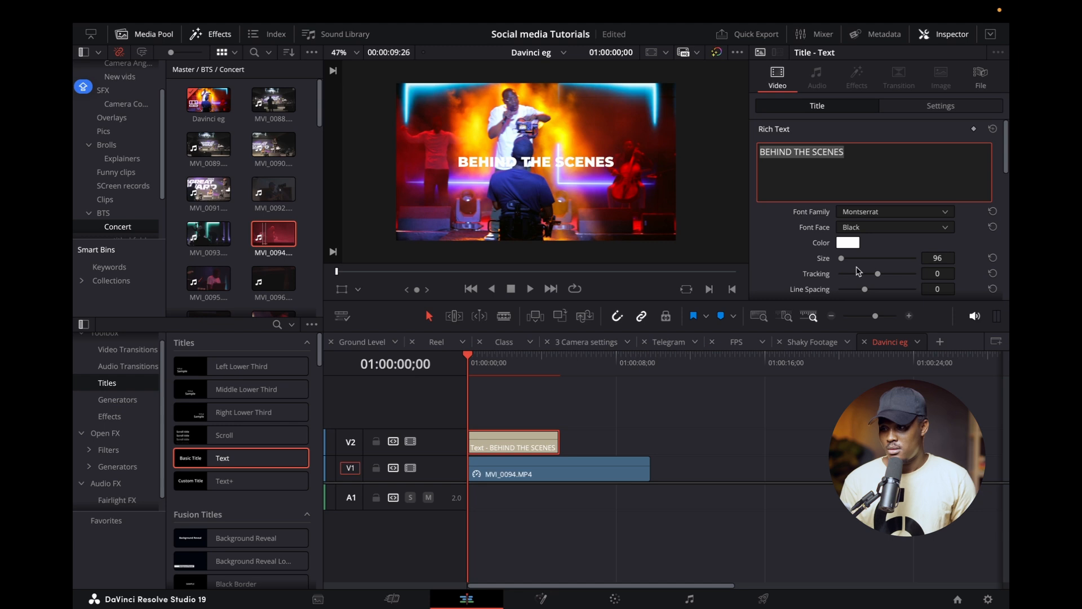
Increase the title text's size to 134 and its tracking to 12.
scroll(858, 267, down, 1)
drag(840, 262, 843, 262)
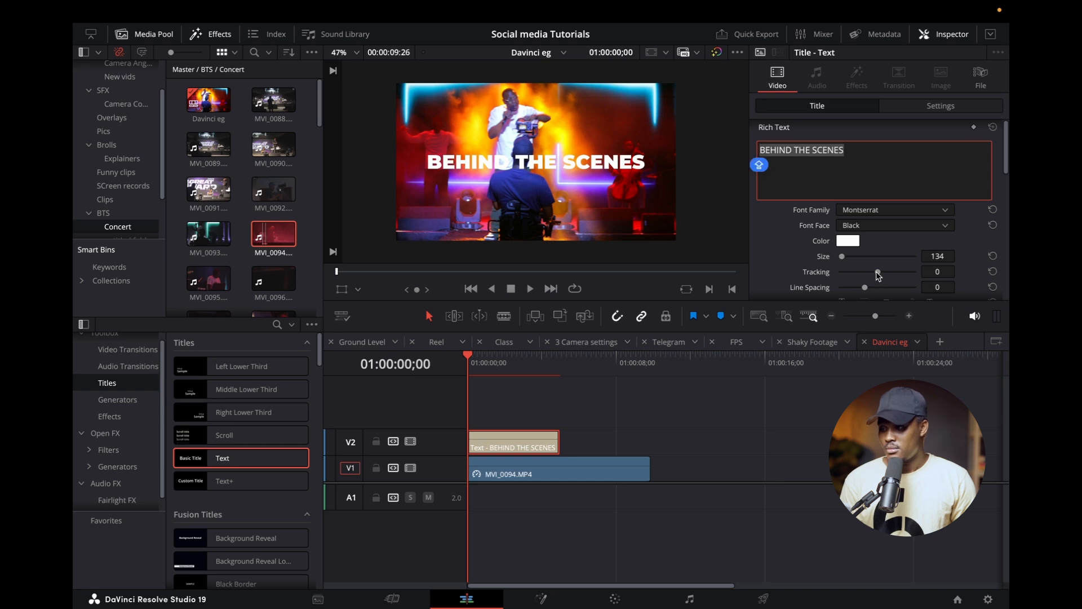
drag(878, 275, 883, 276)
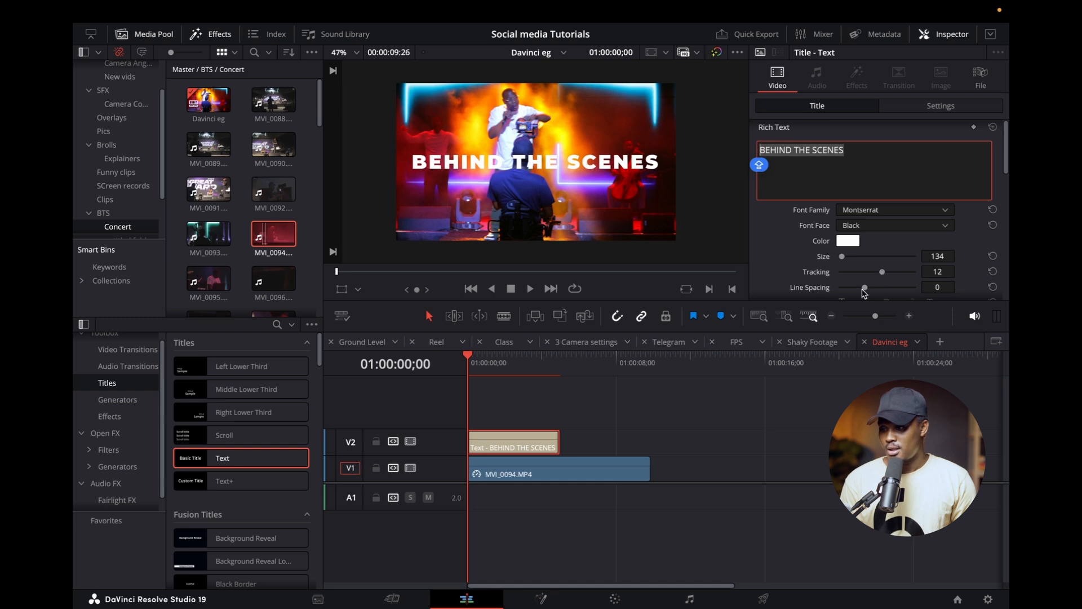
scroll(816, 227, up, 1)
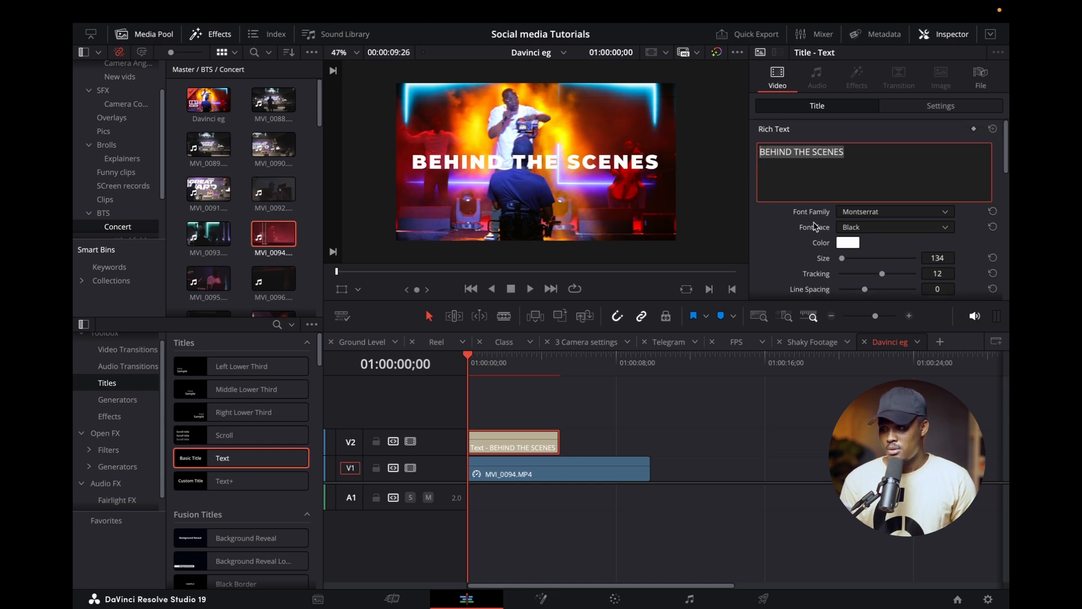
Set the title's drop shadow X offset to 3.000.
scroll(841, 280, down, 10)
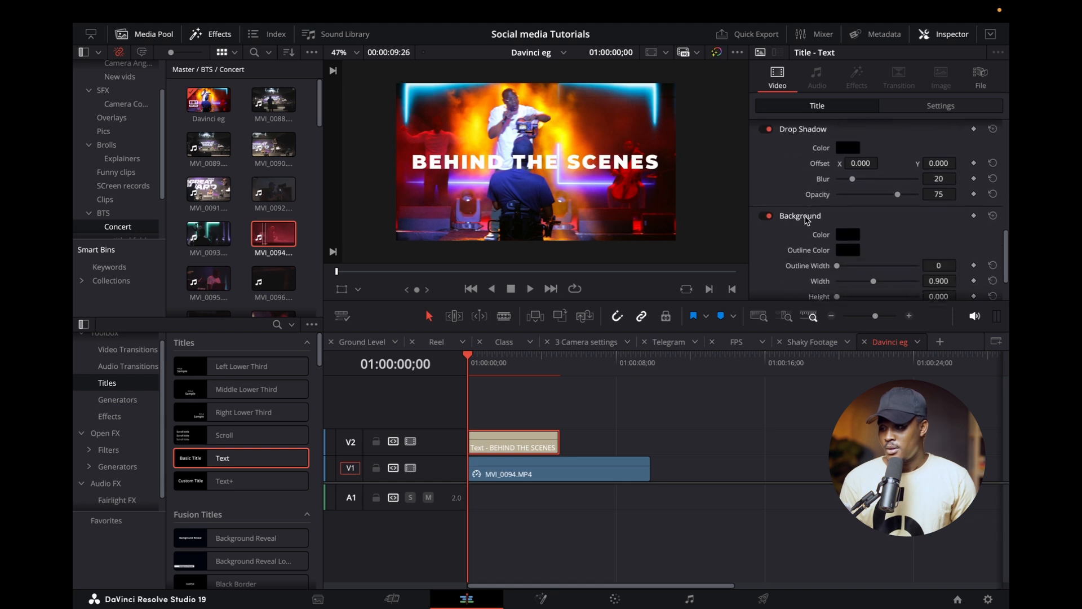
scroll(816, 216, up, 3)
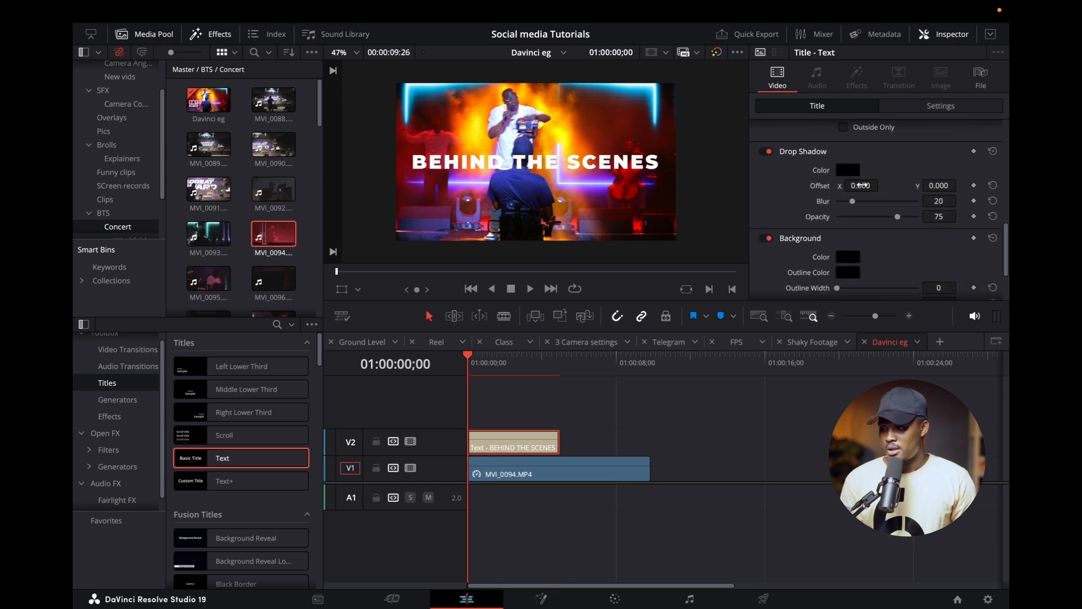
drag(861, 186, 882, 185)
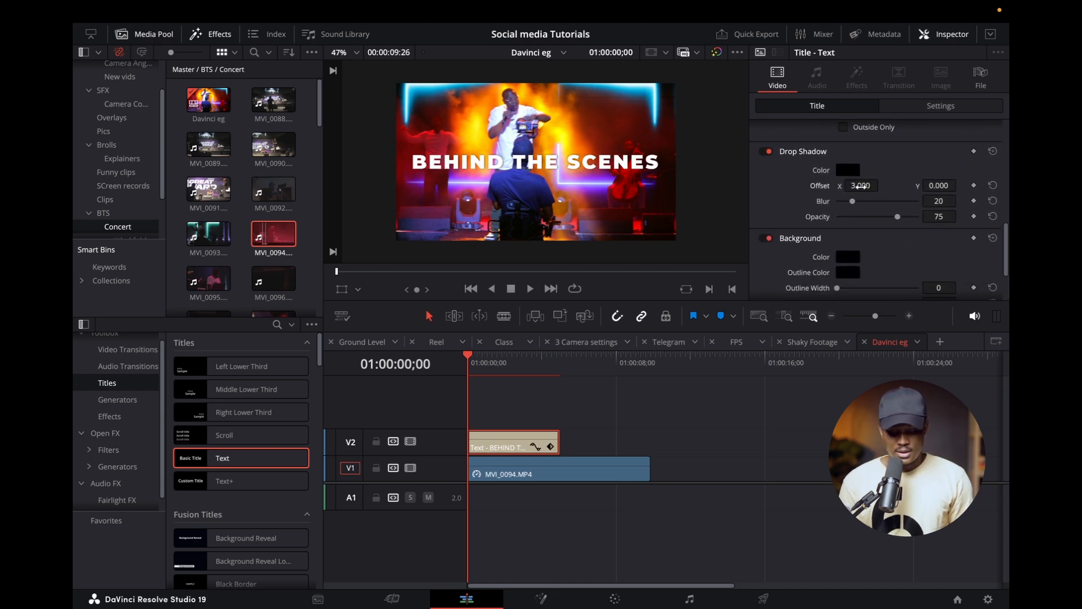
click(870, 185)
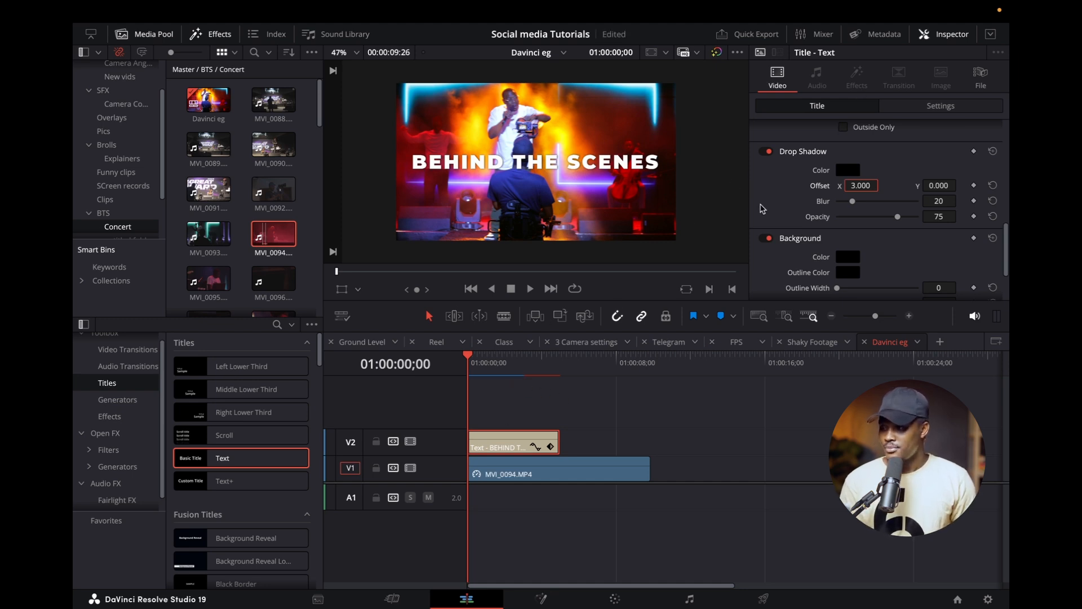
Add Cross Dissolve transitions to both ends of the title clip, lasting 1.5 seconds at the start and 1.8 seconds at the end.
scroll(762, 208, down, 3)
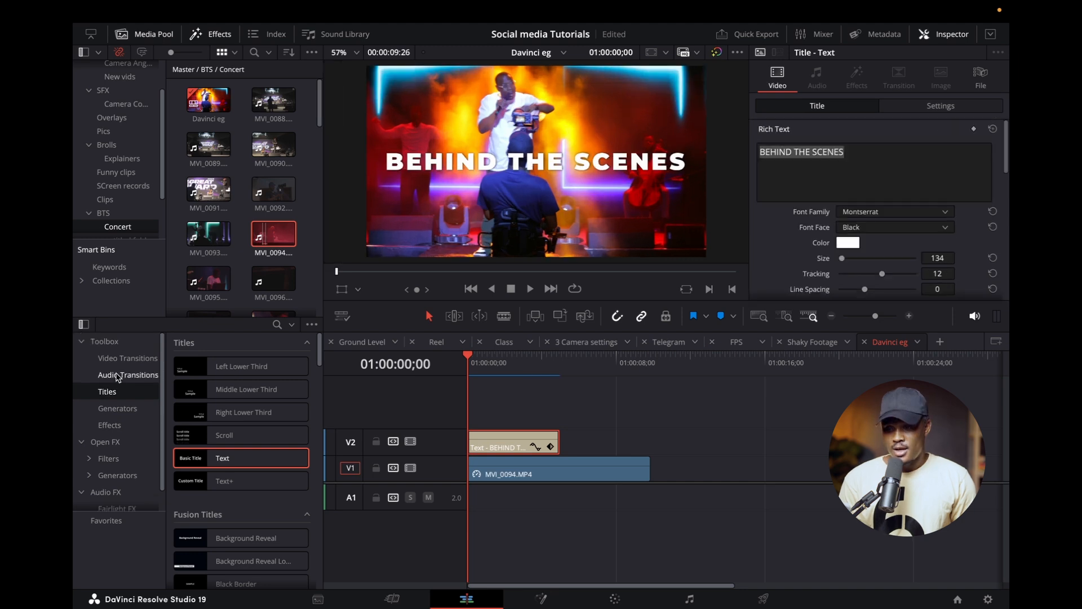
click(127, 358)
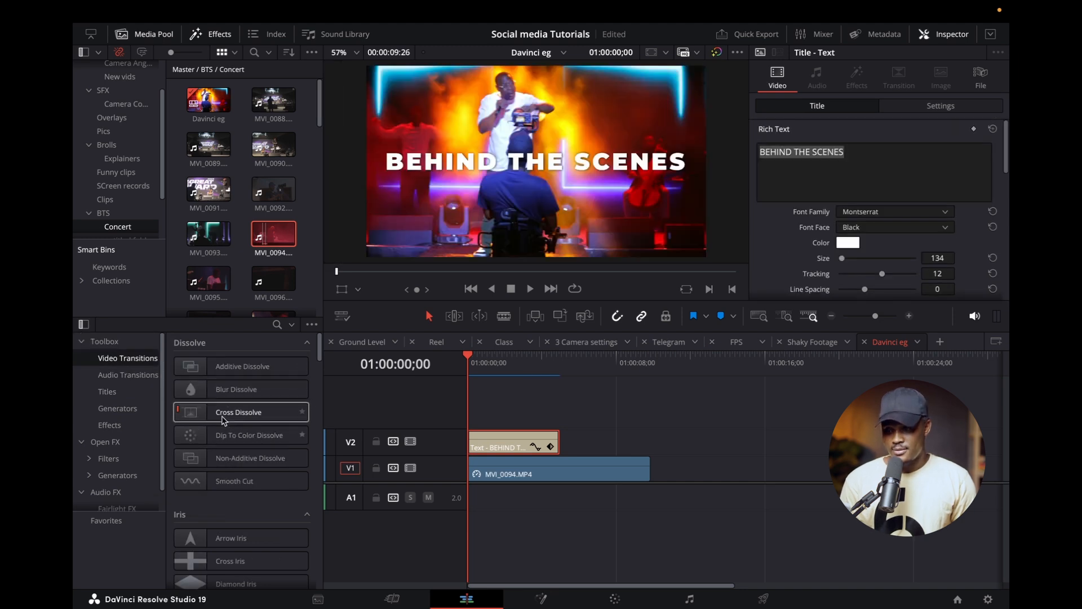
drag(224, 414, 514, 430)
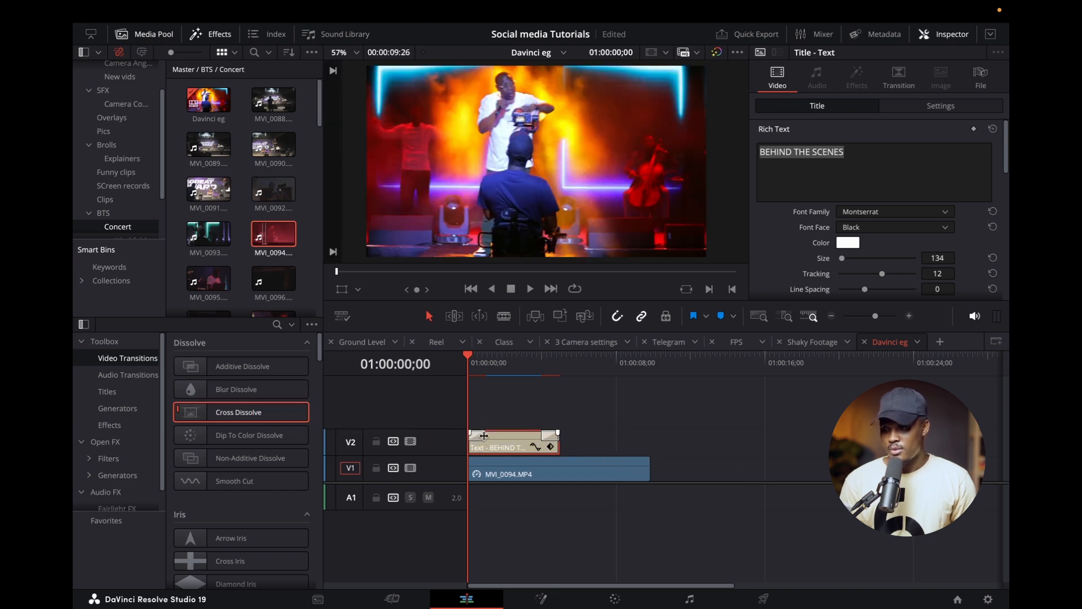
click(482, 436)
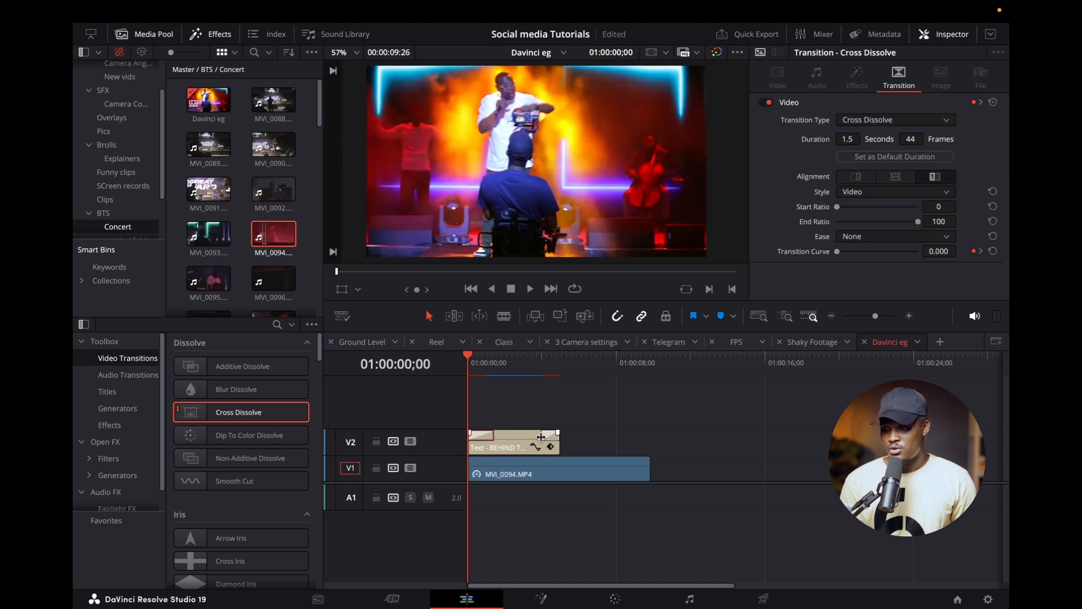
drag(542, 436, 528, 436)
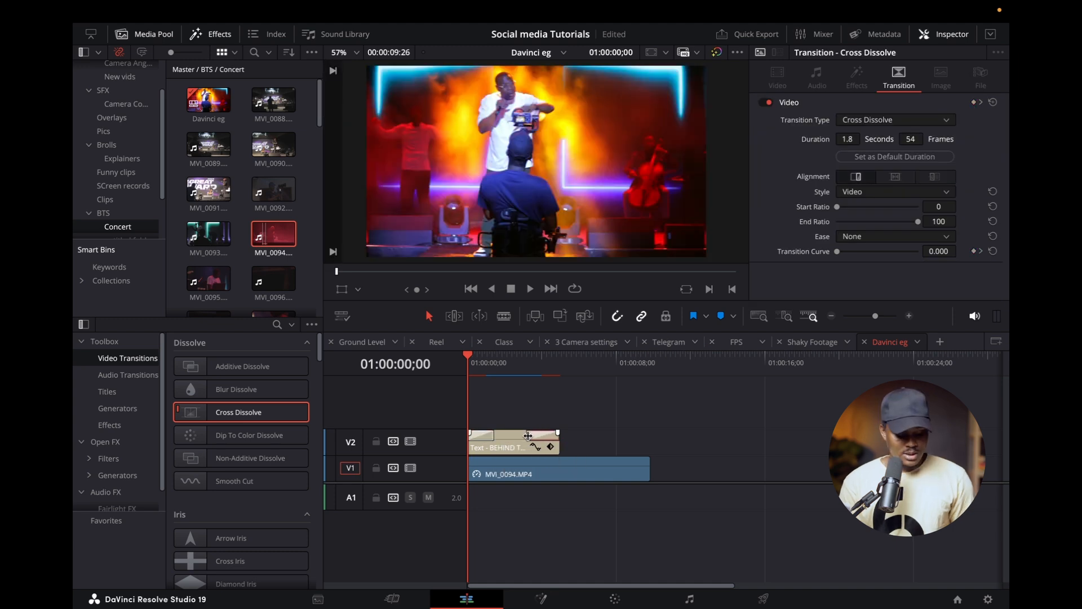
Play back the beginning of the timeline to check the title's fade-in.
key(space)
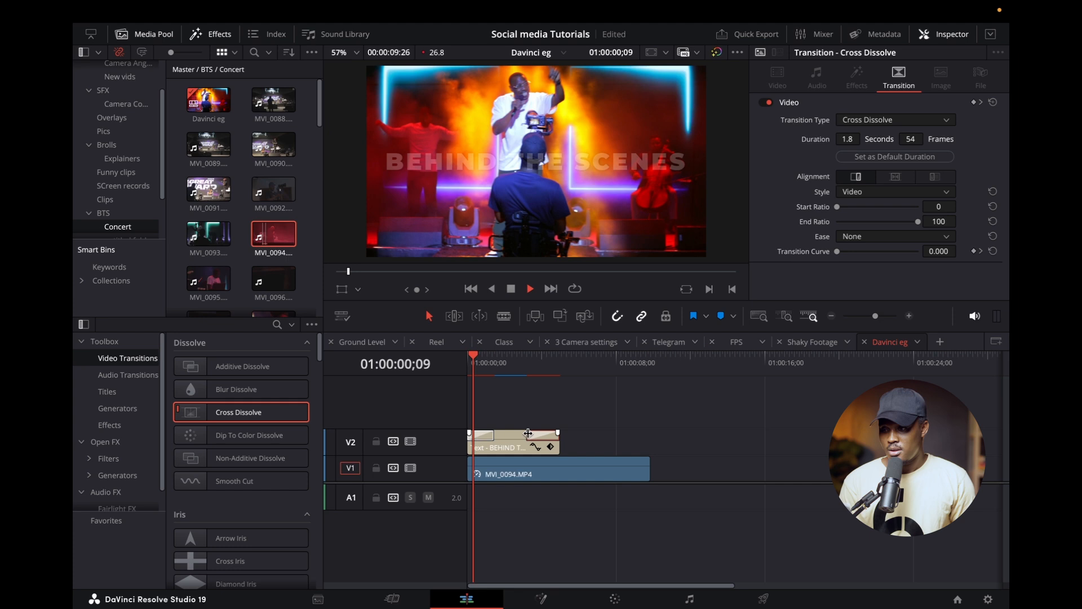
key(space)
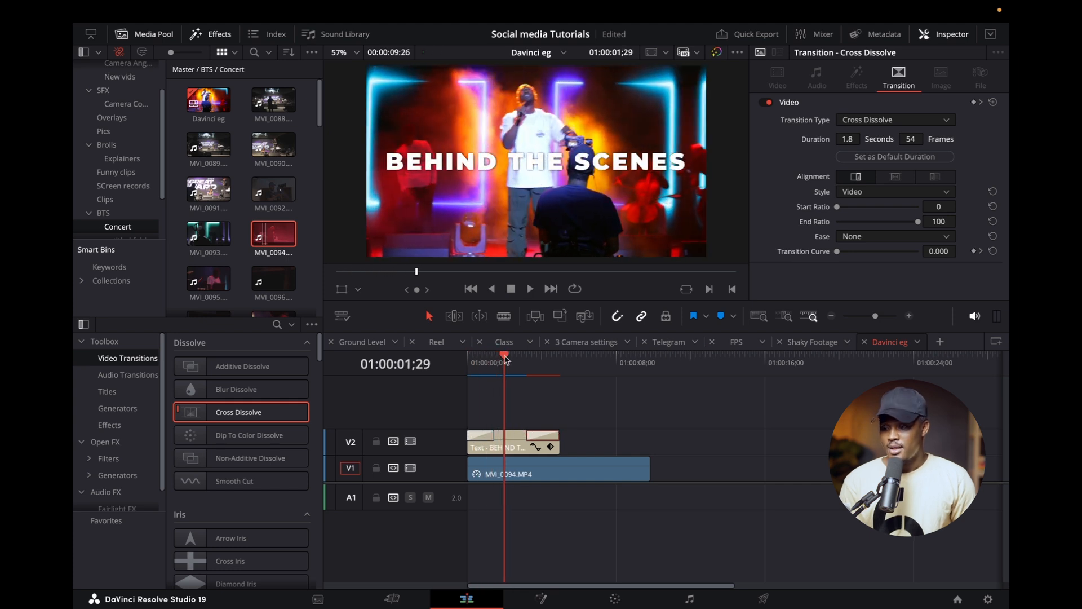
click(514, 383)
Add zoom and position keyframes to the title clip at the start of the timeline.
drag(501, 359, 437, 379)
click(511, 443)
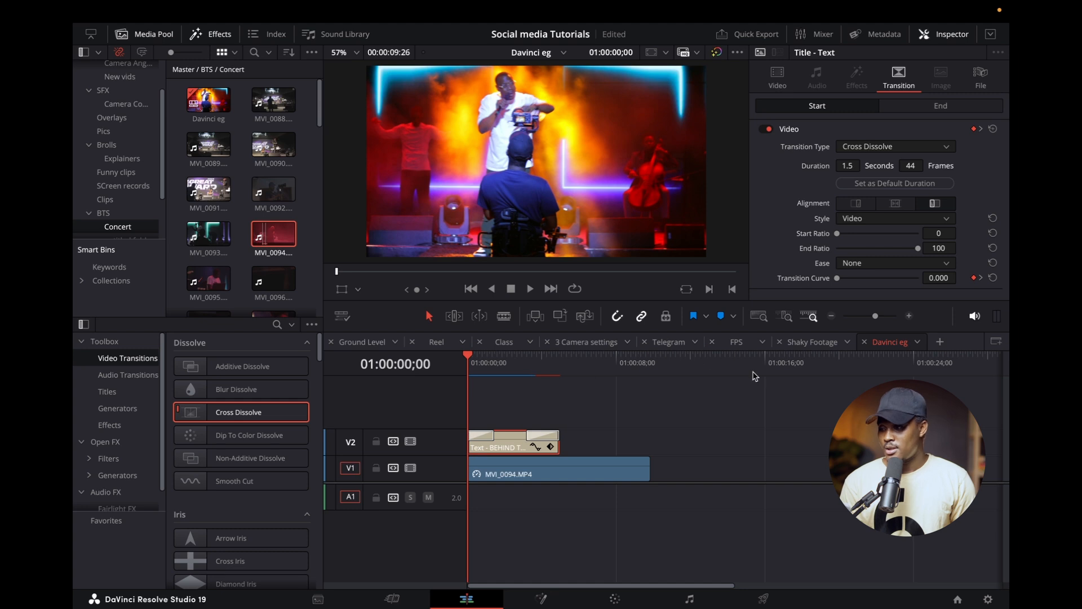
scroll(736, 92, up, 4)
scroll(555, 186, down, 8)
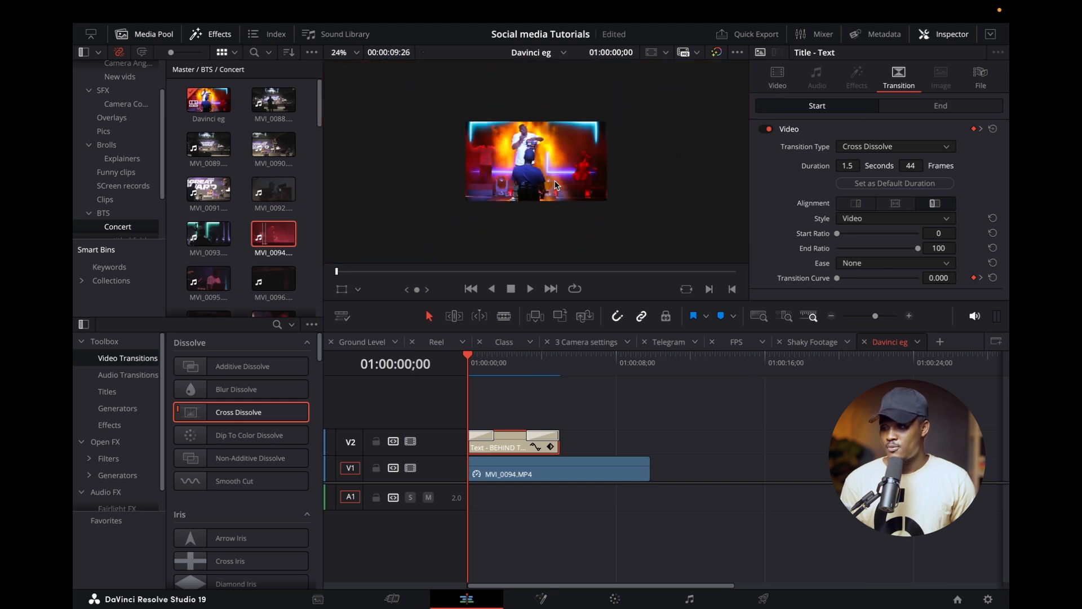
scroll(555, 186, up, 3)
click(778, 78)
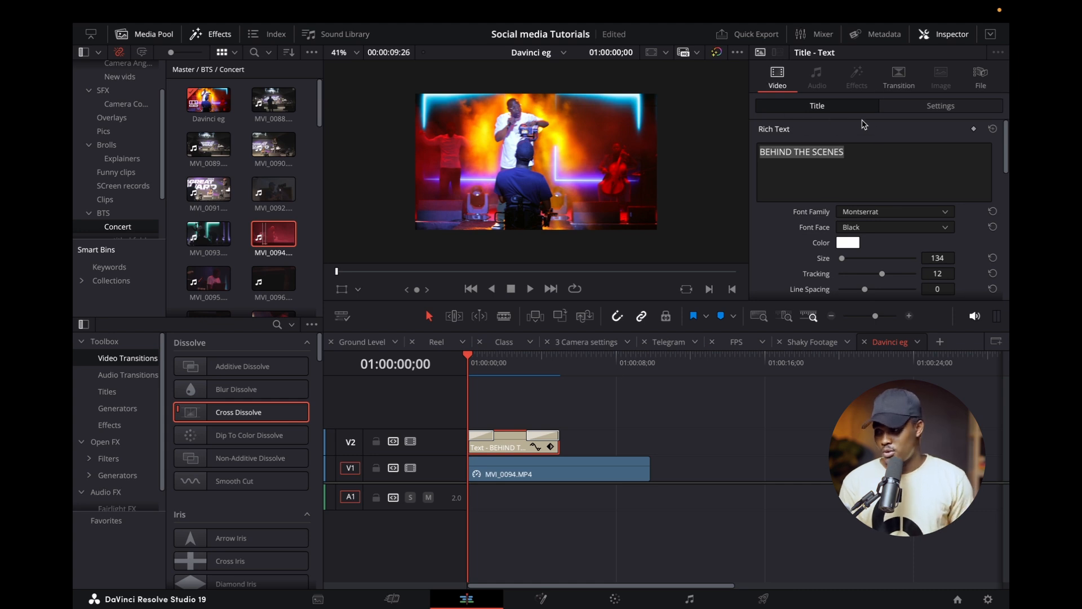
click(933, 105)
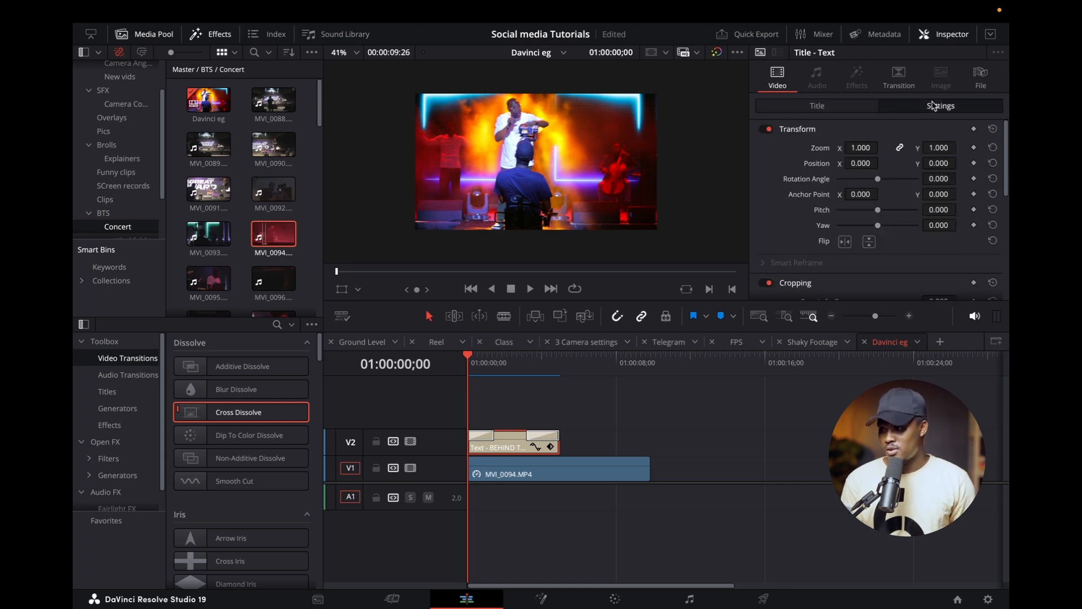
click(974, 149)
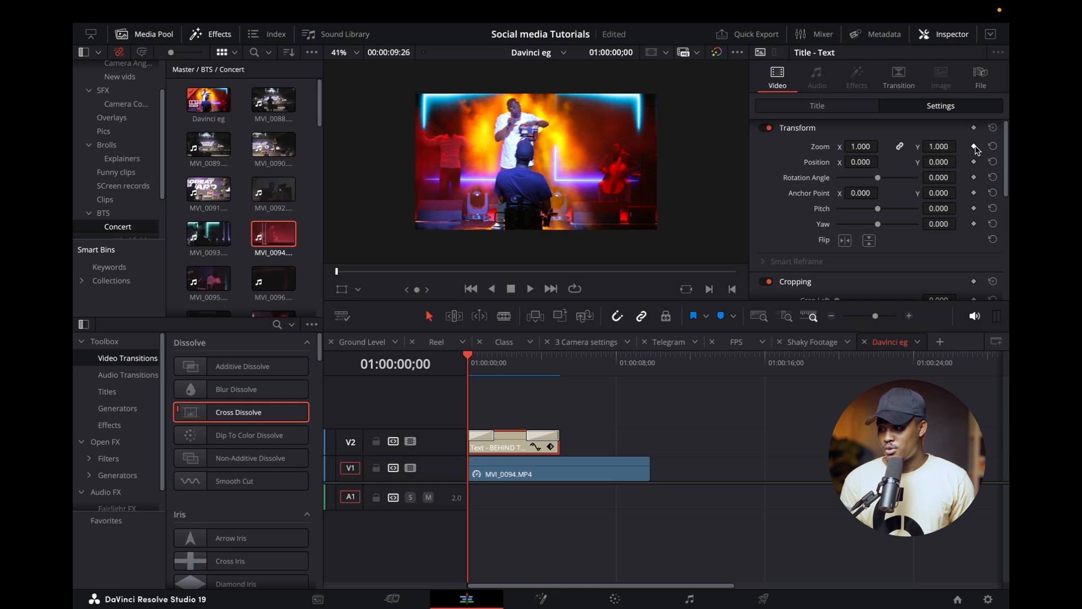
click(974, 147)
click(974, 163)
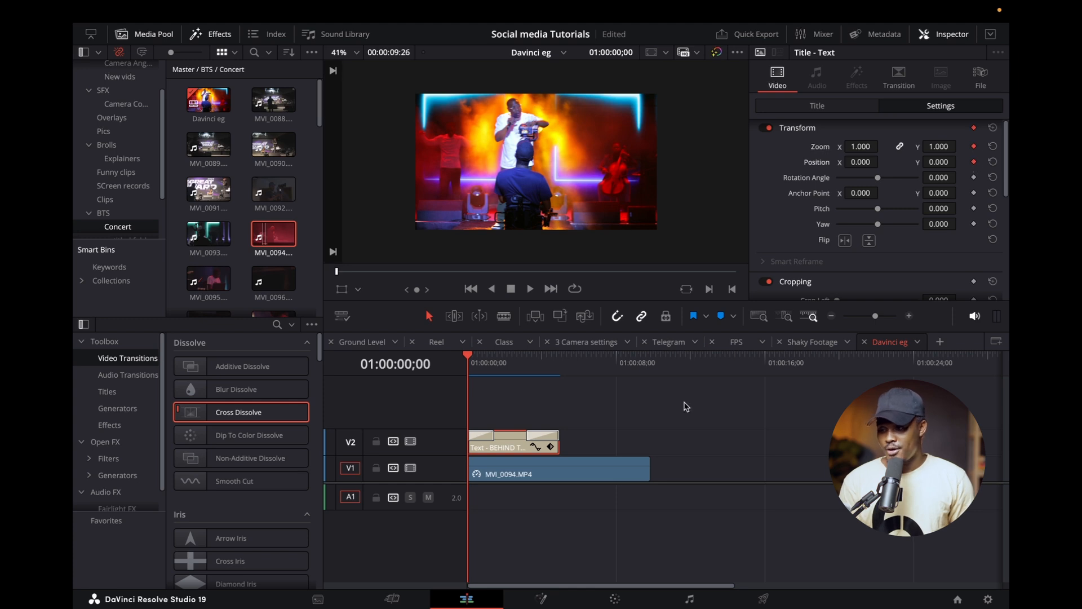
Add a second zoom keyframe of 1.100 to the title and move it to the end of the title clip.
click(550, 447)
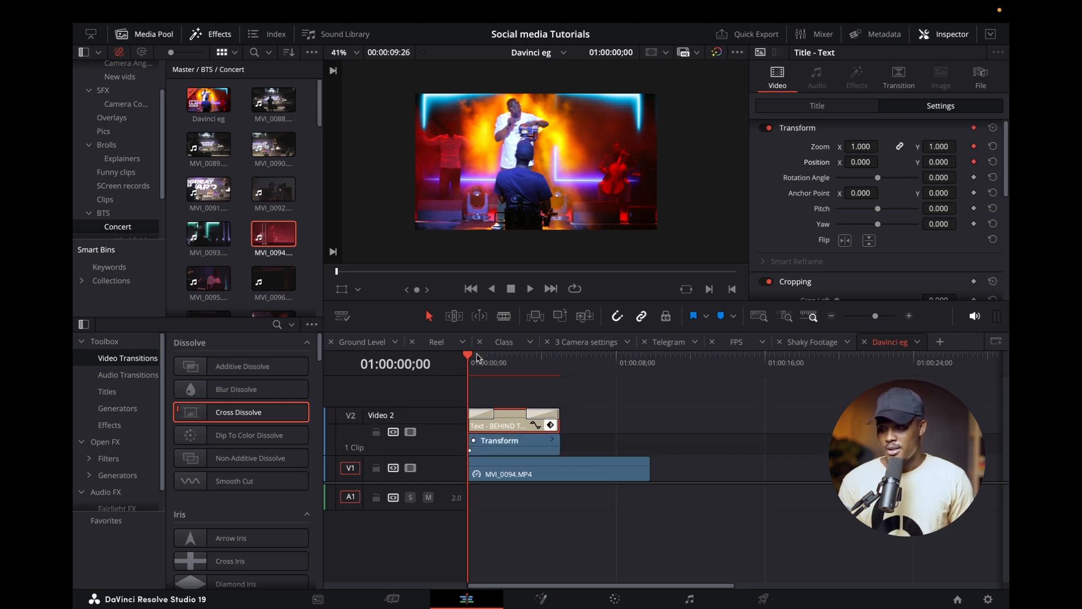
drag(479, 360, 527, 360)
scroll(969, 161, down, 1)
mouse_move(945, 144)
mouse_down()
mouse_move(960, 142)
mouse_move(946, 144)
mouse_up()
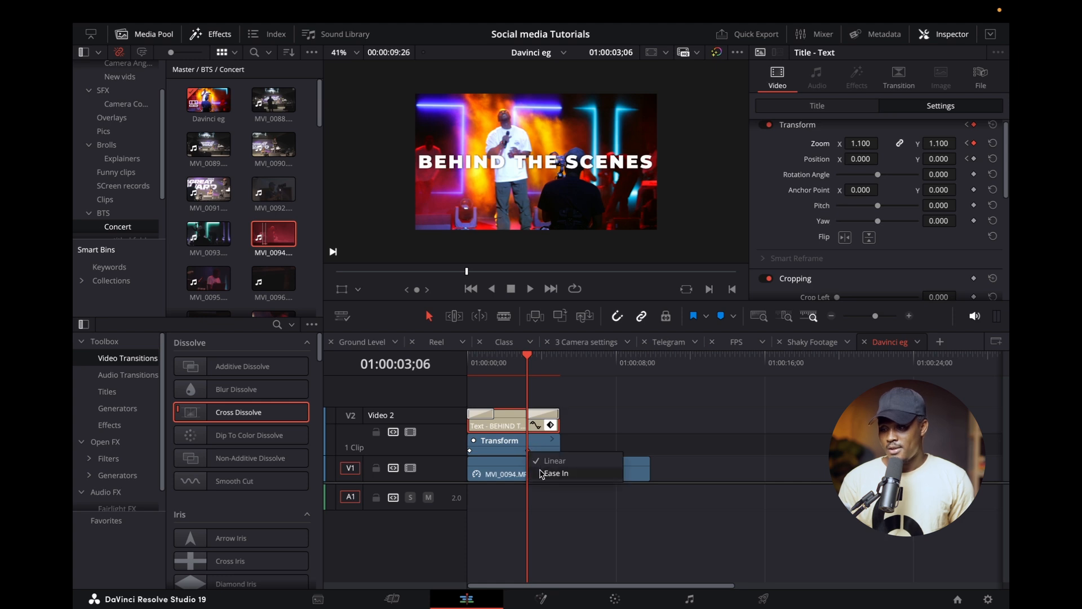
drag(529, 452, 586, 453)
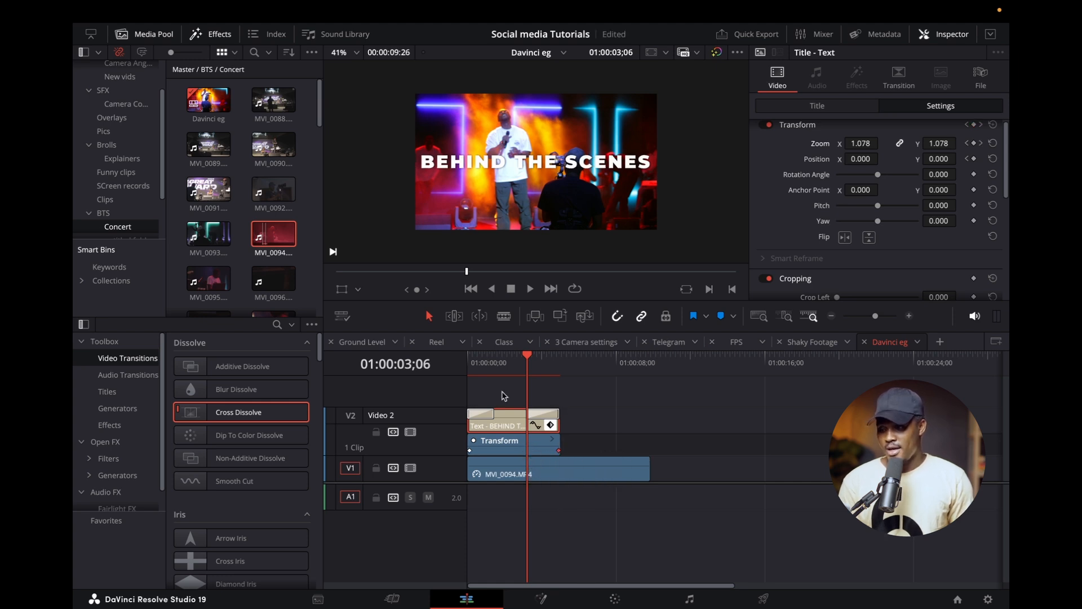
Play the title animation from the start of the timeline, and collapse the title clip's keyframe lane.
key(Home)
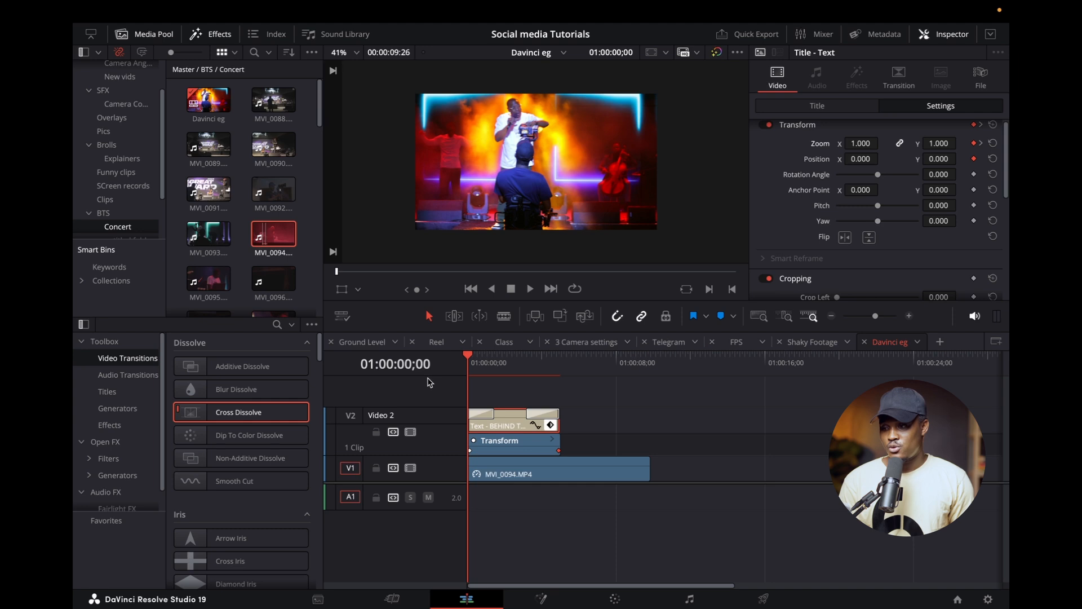
key(space)
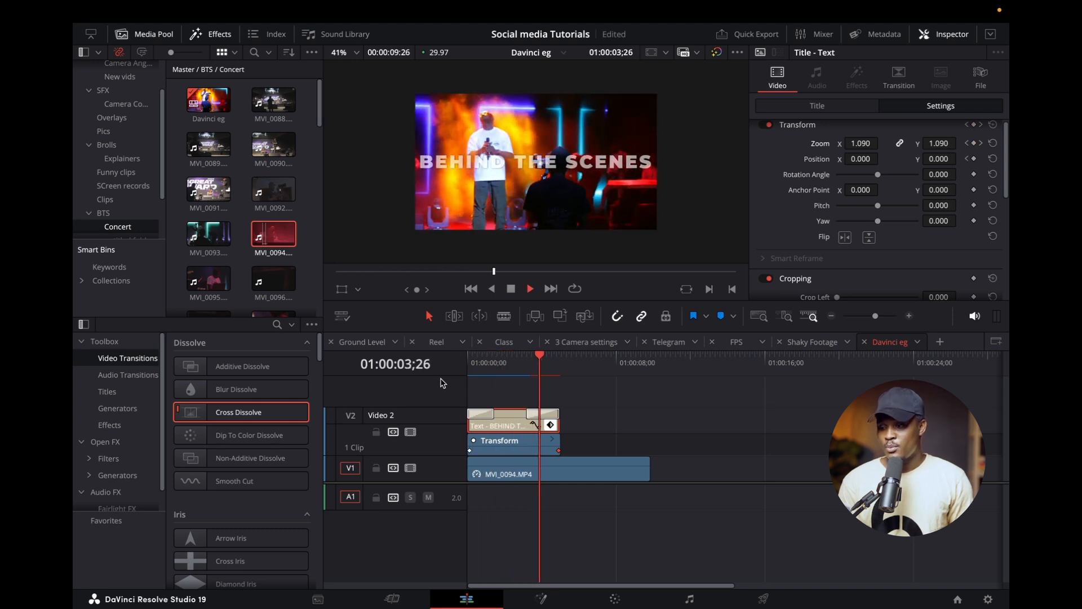
key(space)
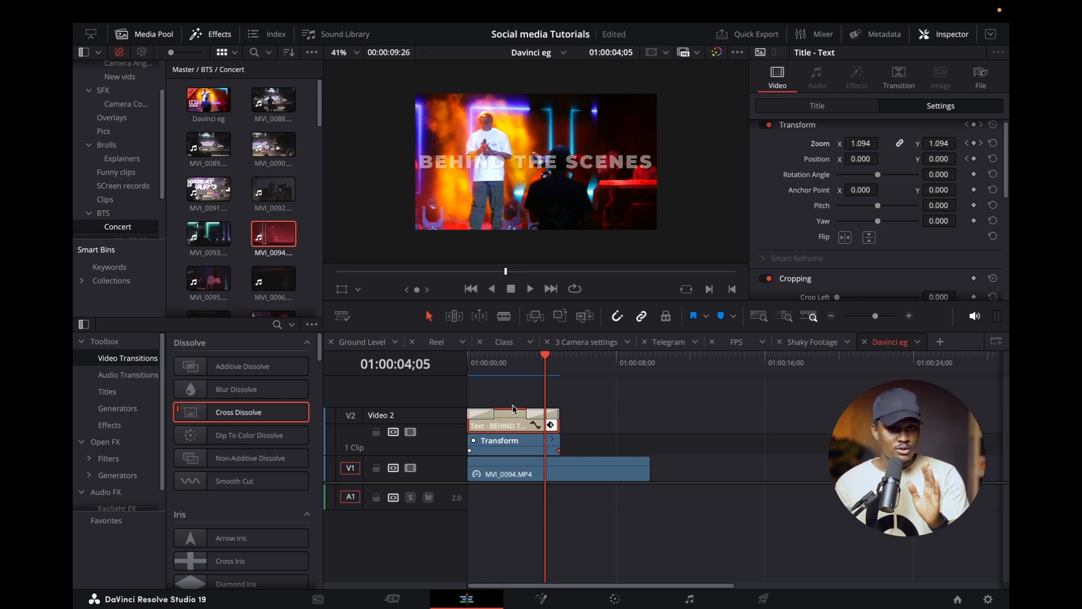
click(550, 424)
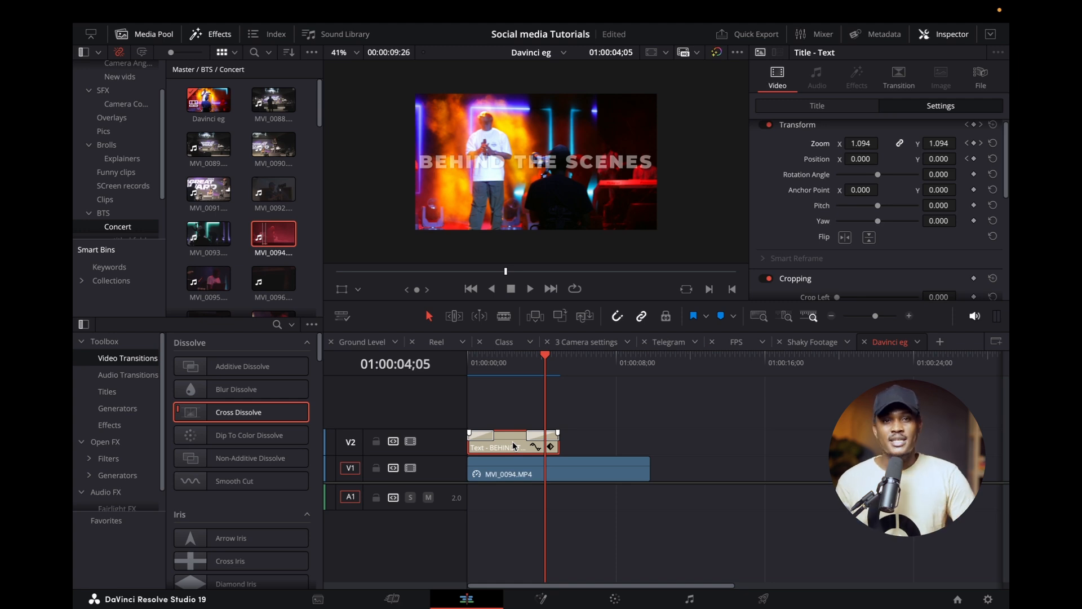
Delete the BEHIND THE SCENES text clip from track V2 above the concert clip.
scroll(550, 461, right, 1)
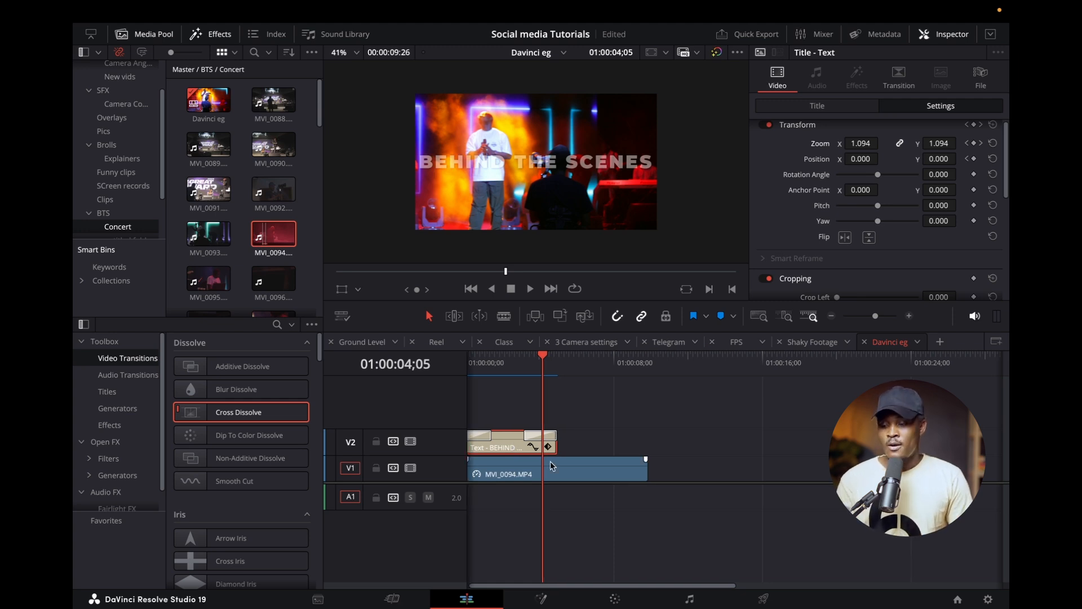
scroll(511, 448, right, 2)
click(513, 447)
key(Delete)
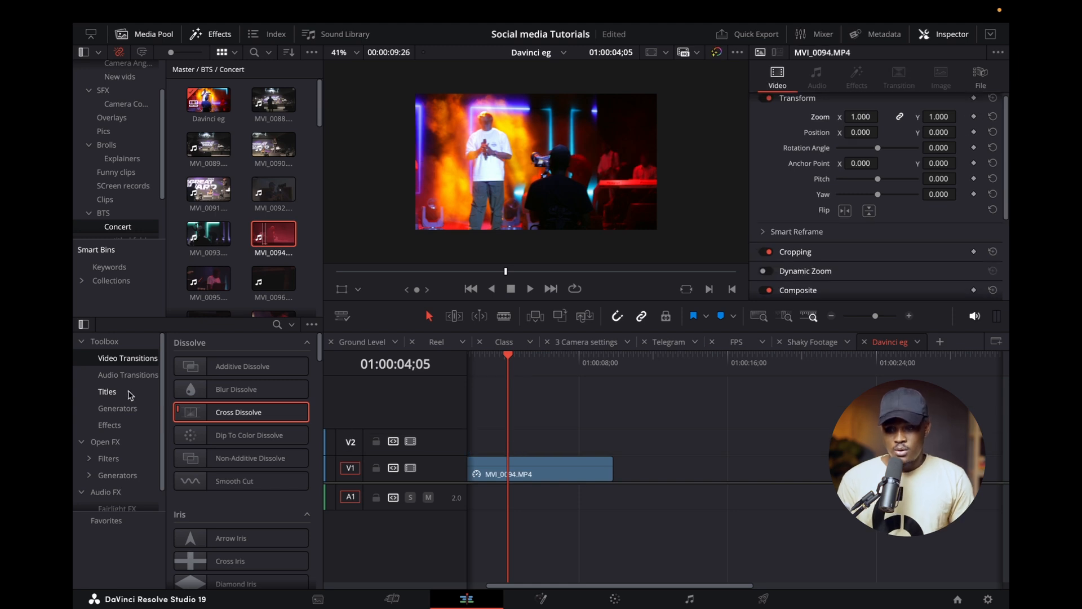
Add a Text+ title on V2 at the timeline start and extend it to the end of the concert clip.
click(107, 391)
drag(223, 483, 489, 437)
drag(558, 443, 649, 443)
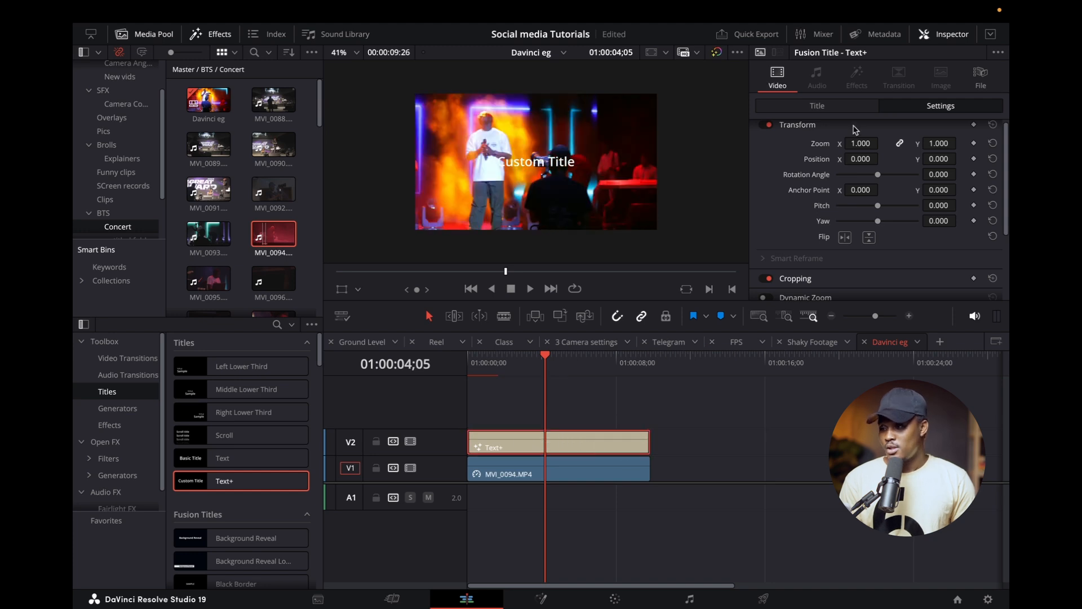
Replace the Text+ placeholder text with BEHIND THE SCENES.
click(833, 109)
drag(815, 186, 752, 181)
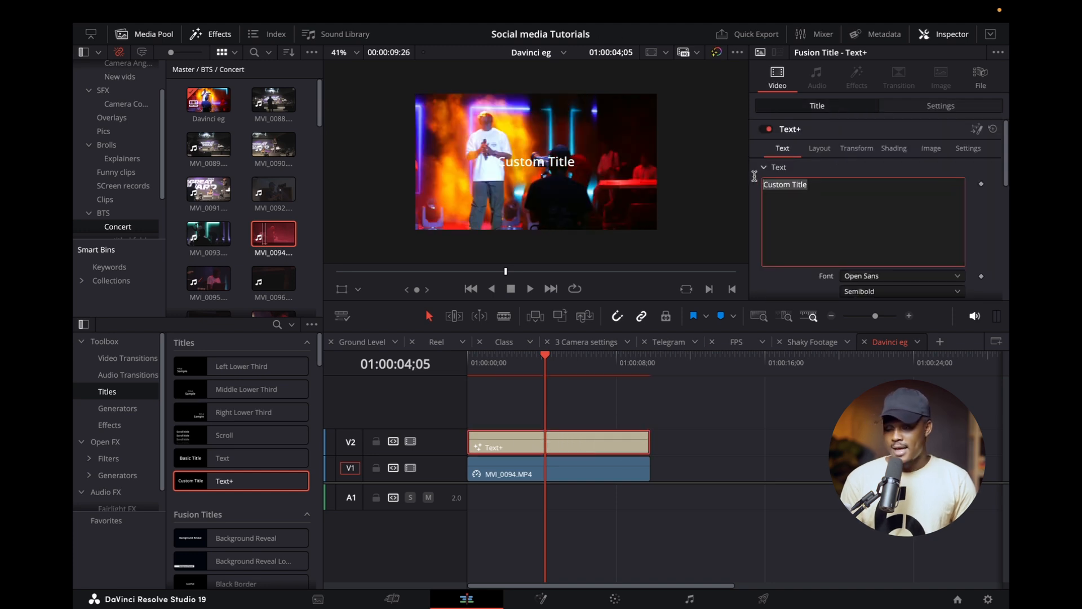
key(BackSpace)
text(BEHI)
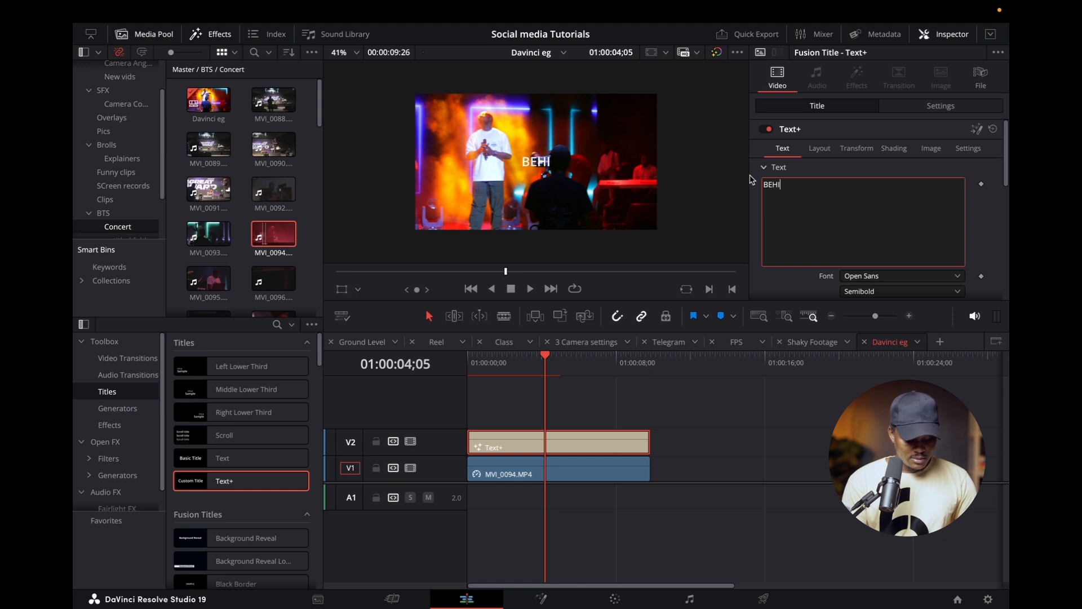
key(BackSpace)
text(ND)
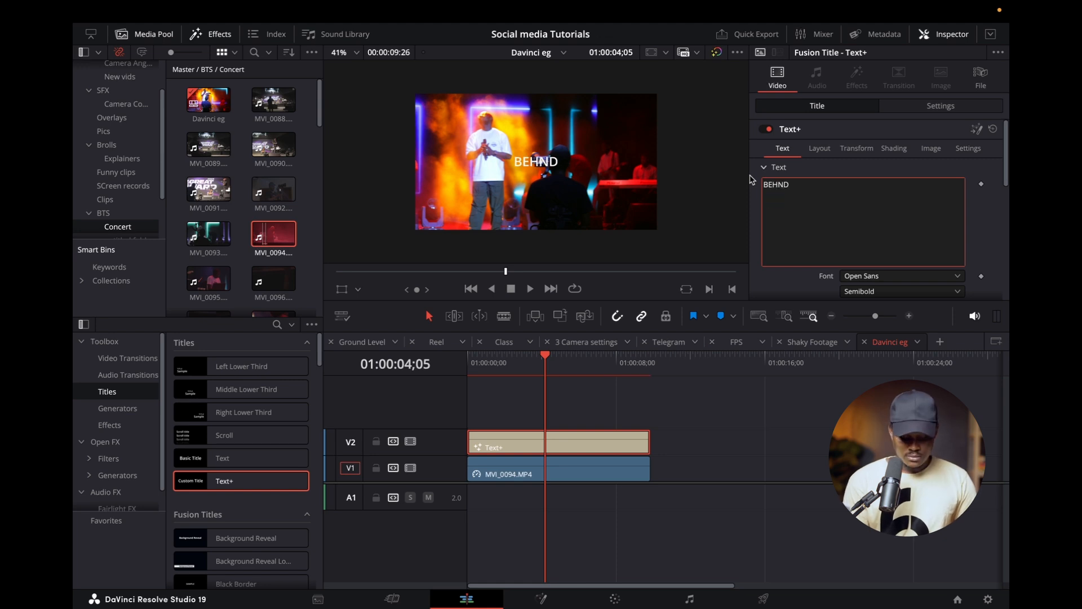
key(BackSpace)
key(BackSpace)
text(IND THE S)
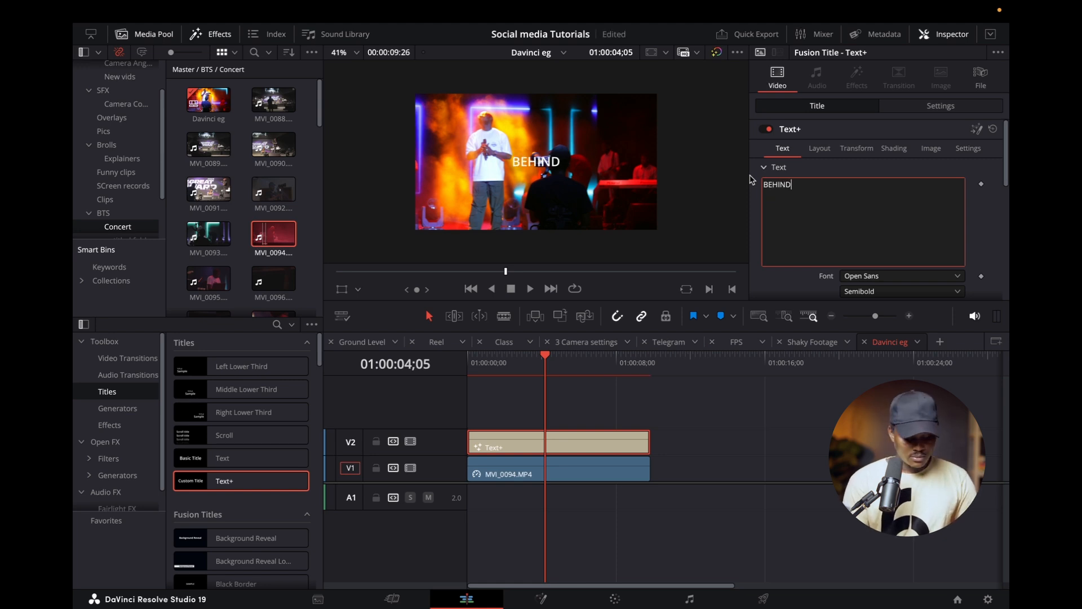
text(CENES)
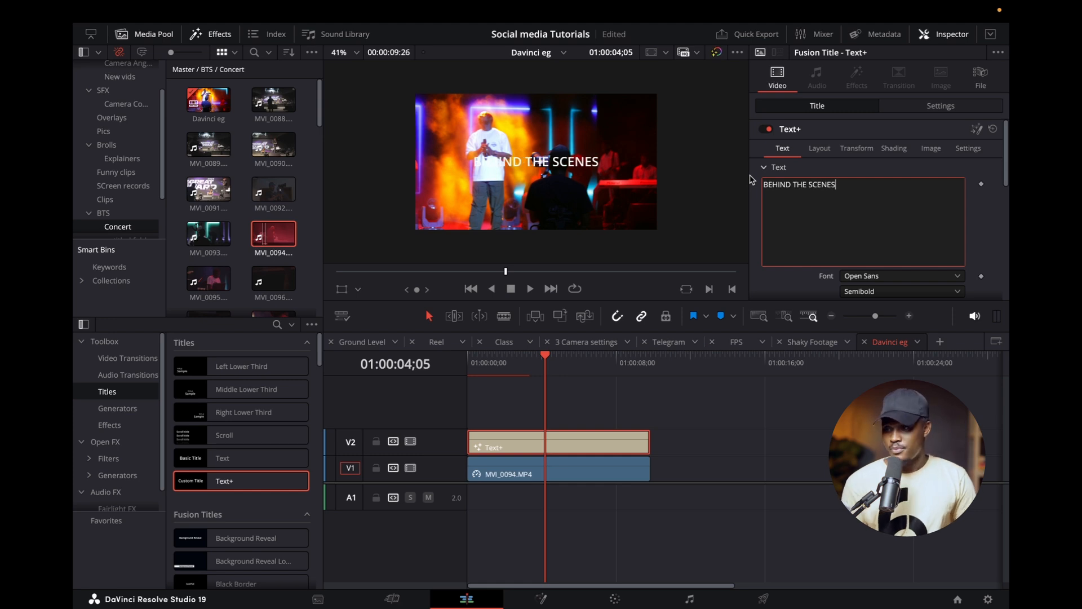
Set the title's font to Mont ExtraLight DEMO and its vertical position to -124.
click(788, 171)
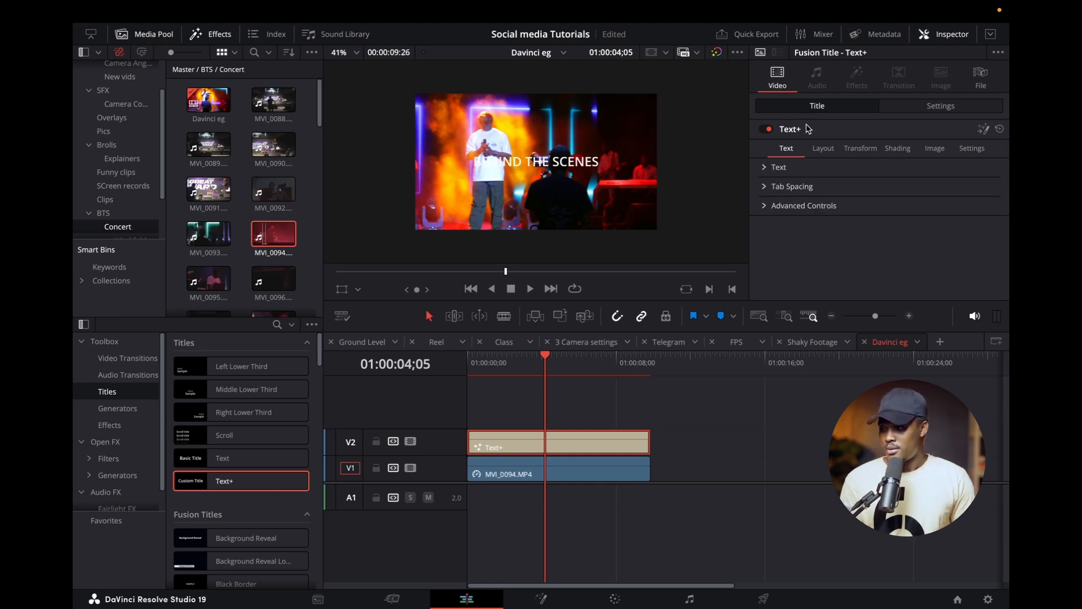
click(769, 169)
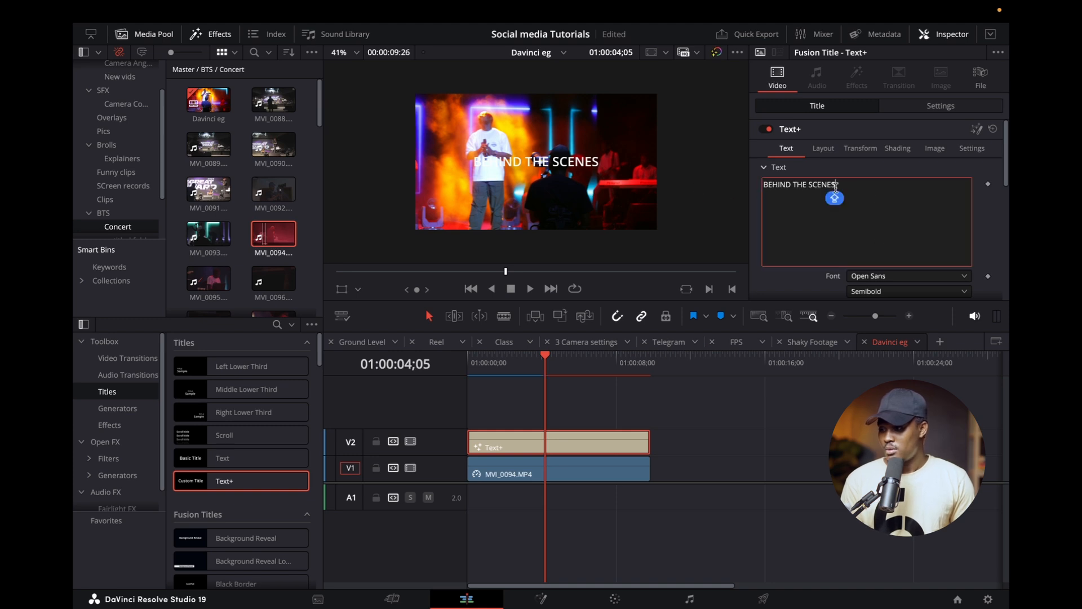
scroll(864, 235, down, 5)
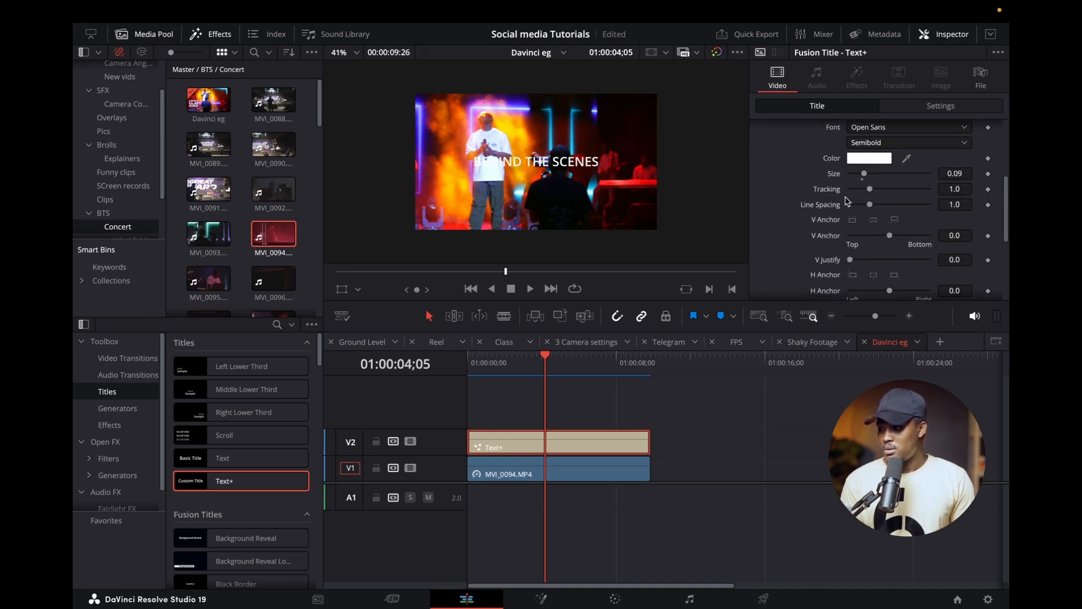
click(897, 128)
text(mont)
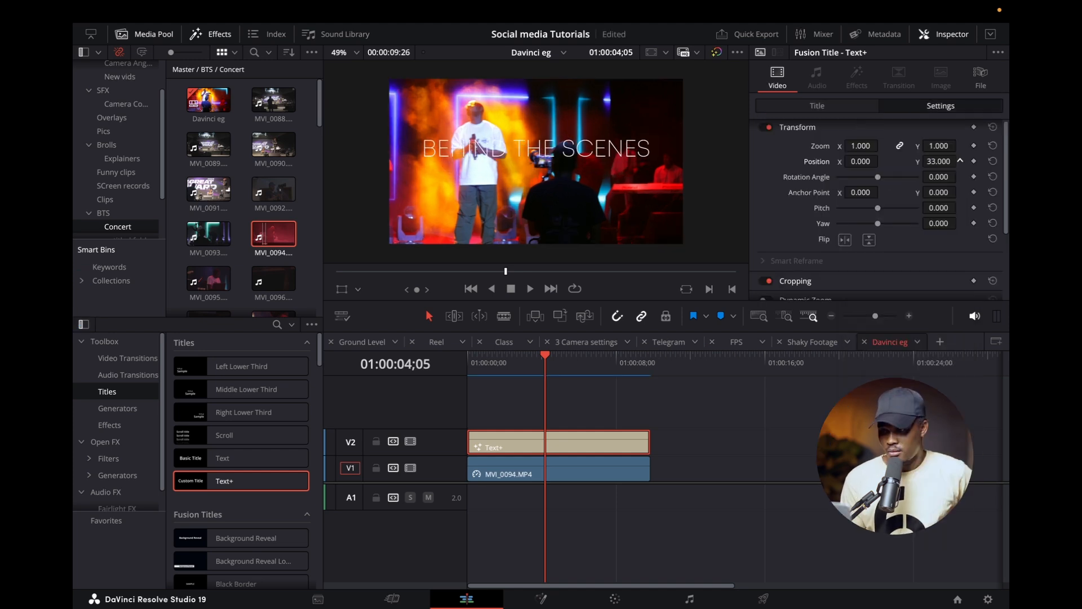
drag(939, 161, 893, 173)
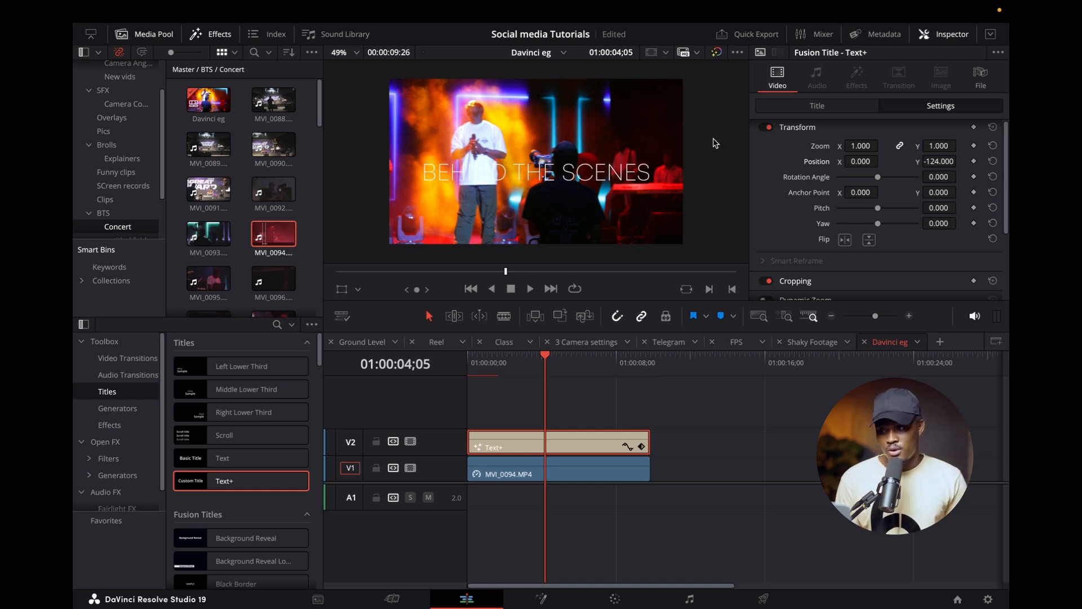
Add a Write On keyframe to the title at the timeline start and set its end value to 0.0.
click(803, 111)
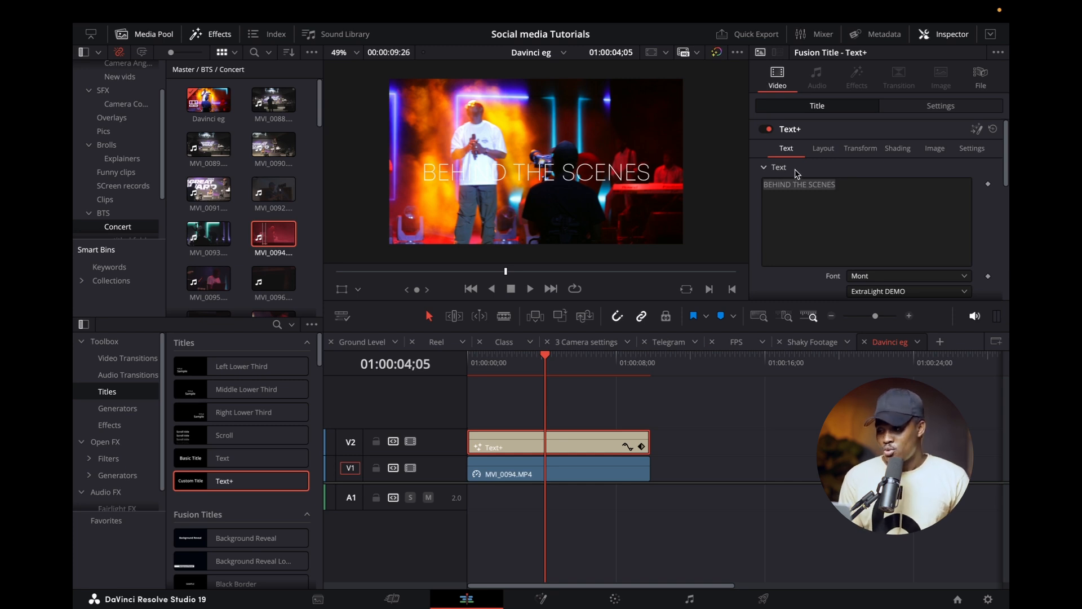
scroll(819, 214, down, 3)
scroll(819, 214, up, 3)
scroll(820, 214, down, 3)
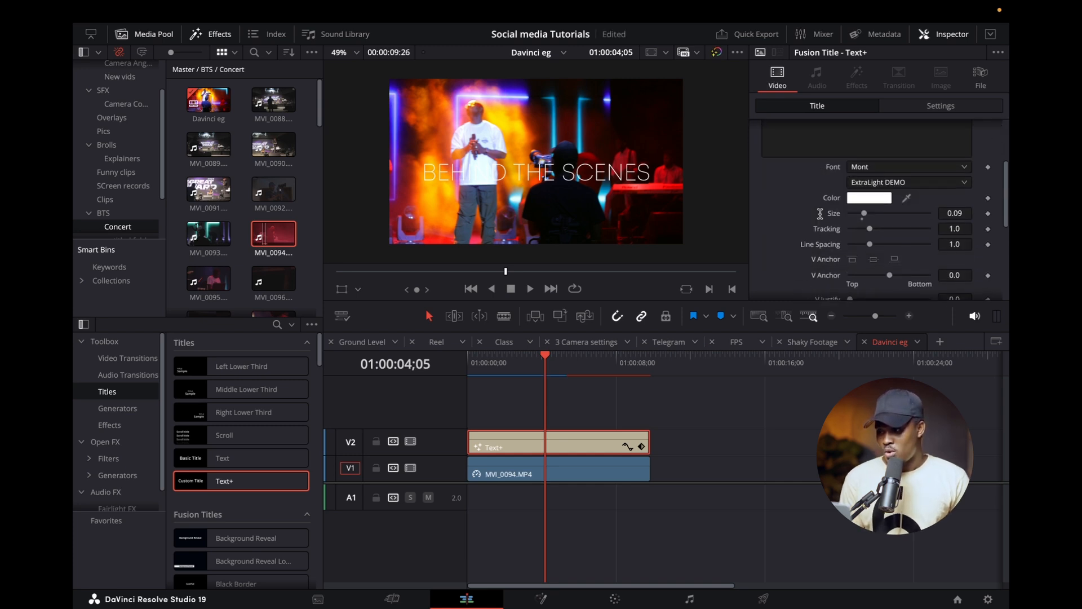
scroll(814, 219, down, 5)
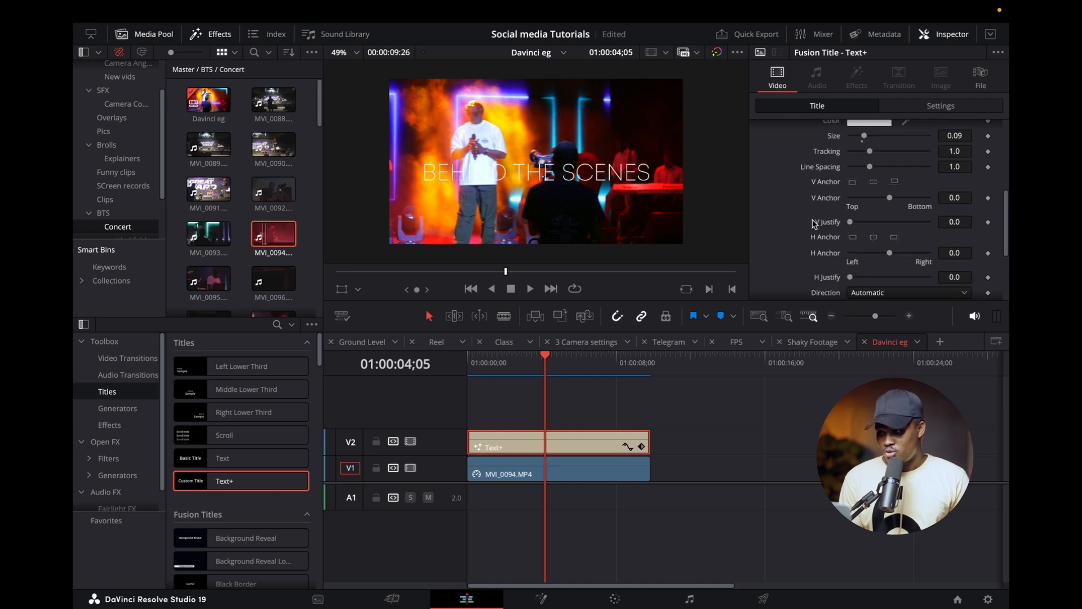
scroll(813, 225, down, 2)
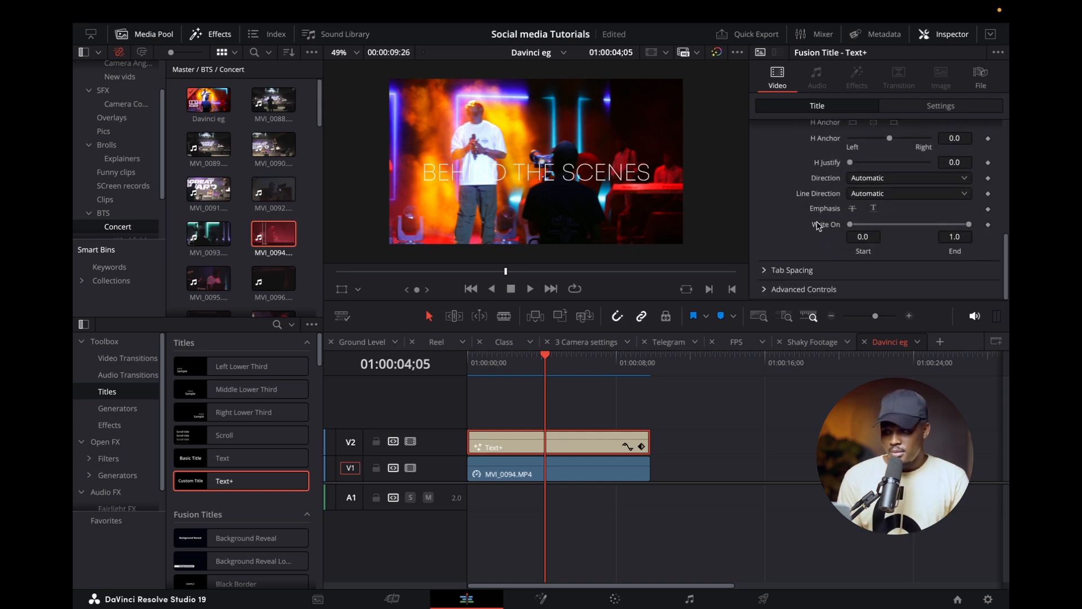
key(Home)
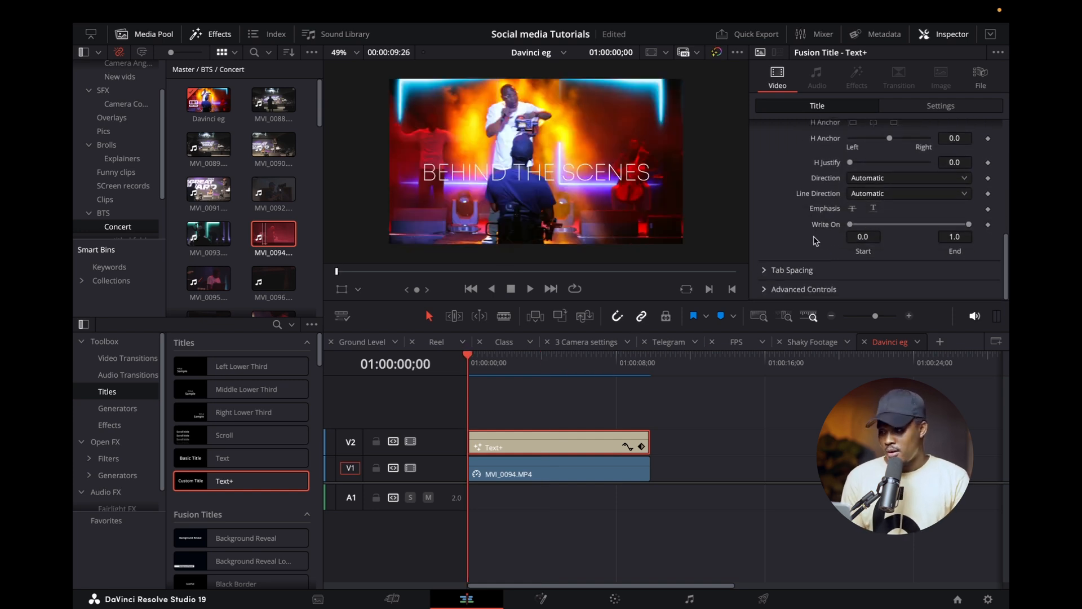
click(988, 225)
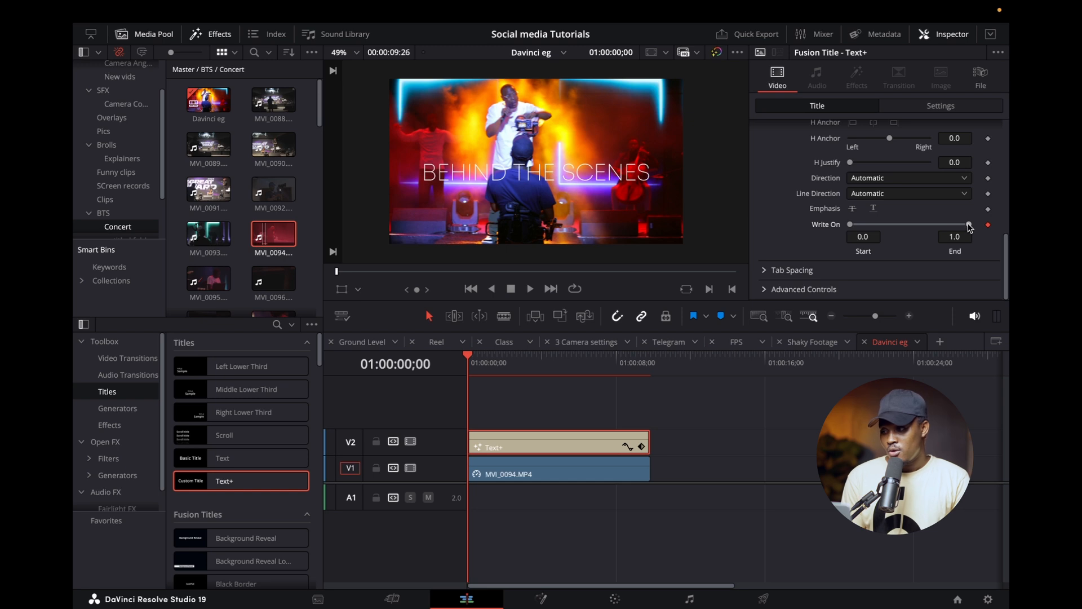
drag(969, 224, 830, 236)
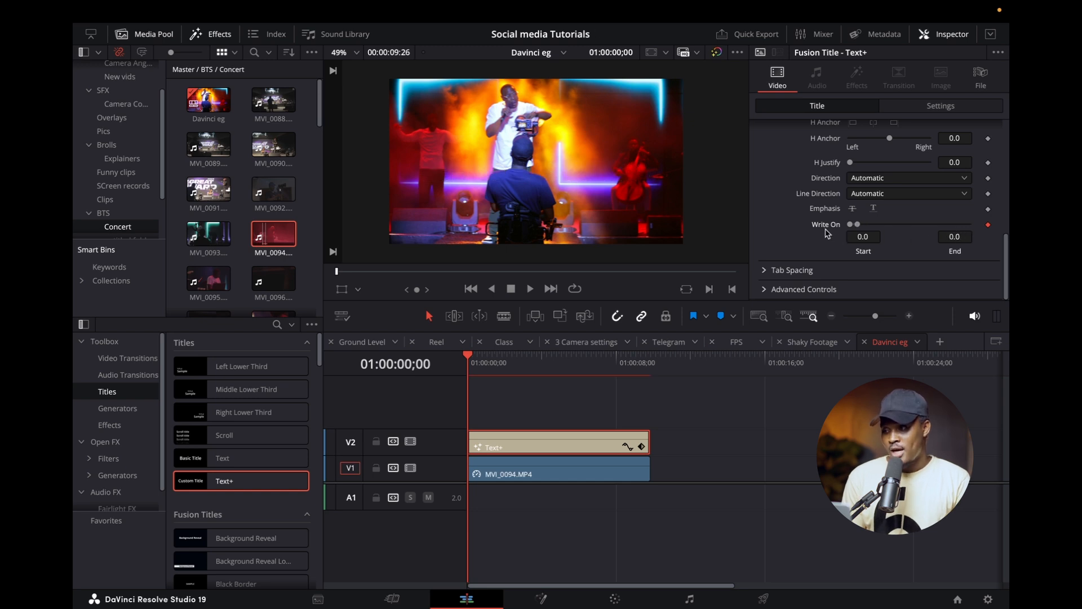
Set the title's Write On end value to 1.0 at 01:00:01;07 for the second keyframe.
drag(492, 361, 491, 361)
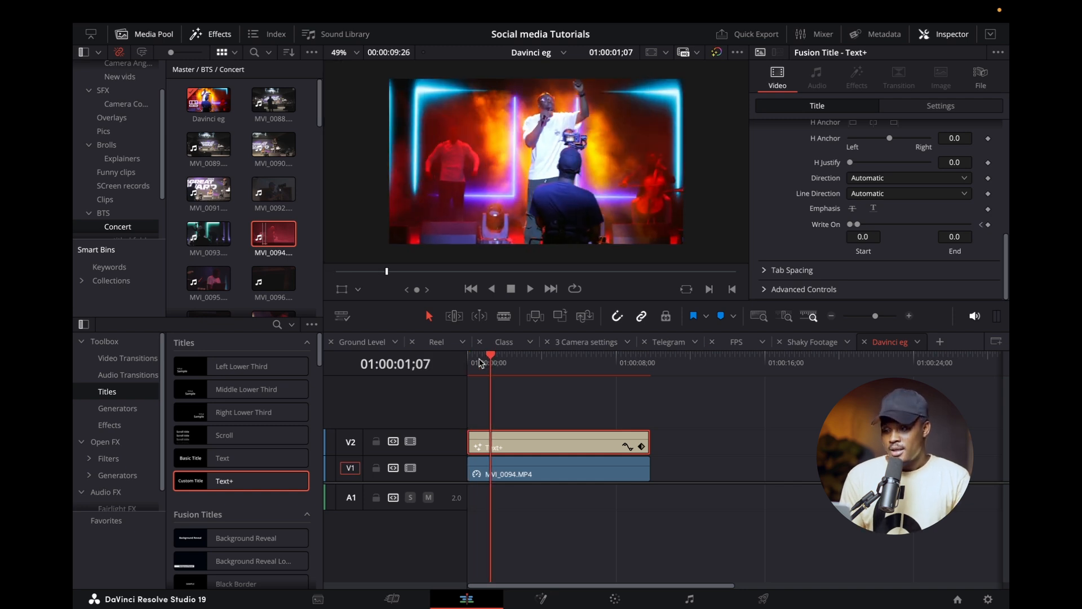
click(858, 227)
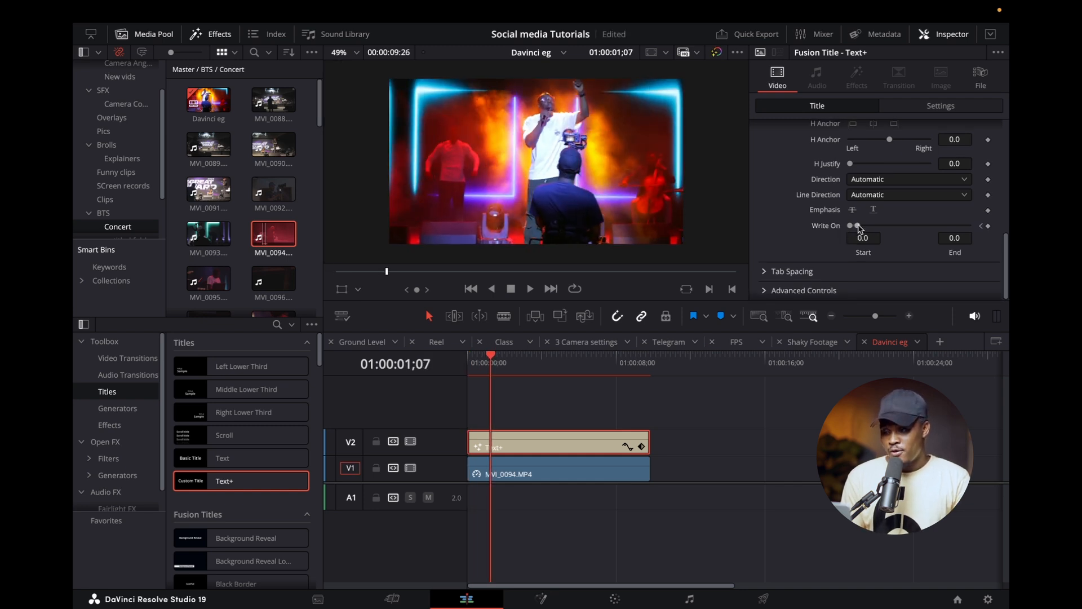
drag(860, 229, 970, 228)
Play the Write On animation from the start of the timeline and replay its beginning.
key(Home)
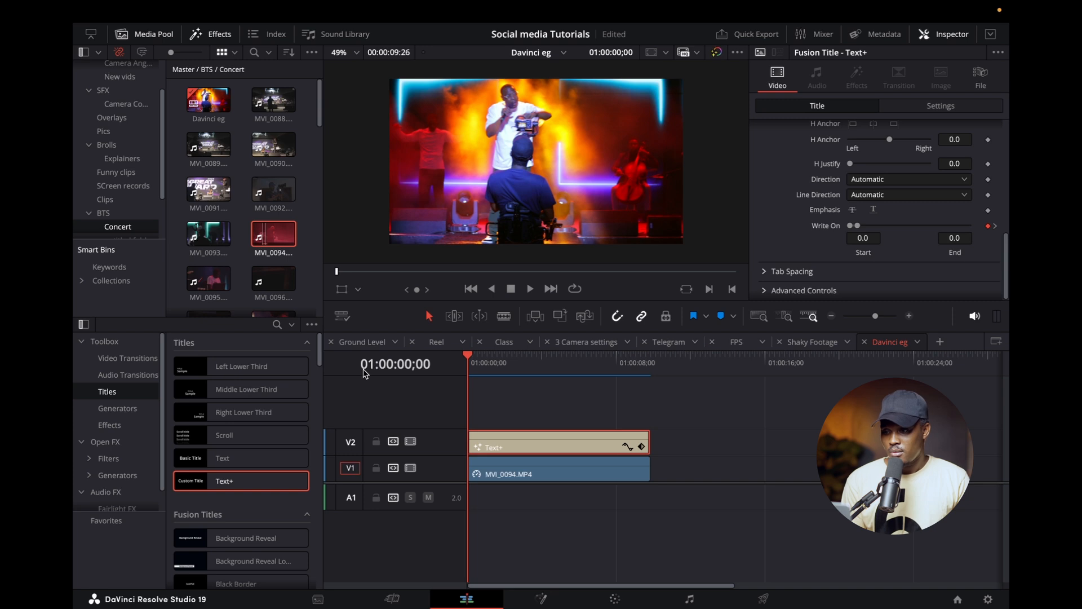
key(space)
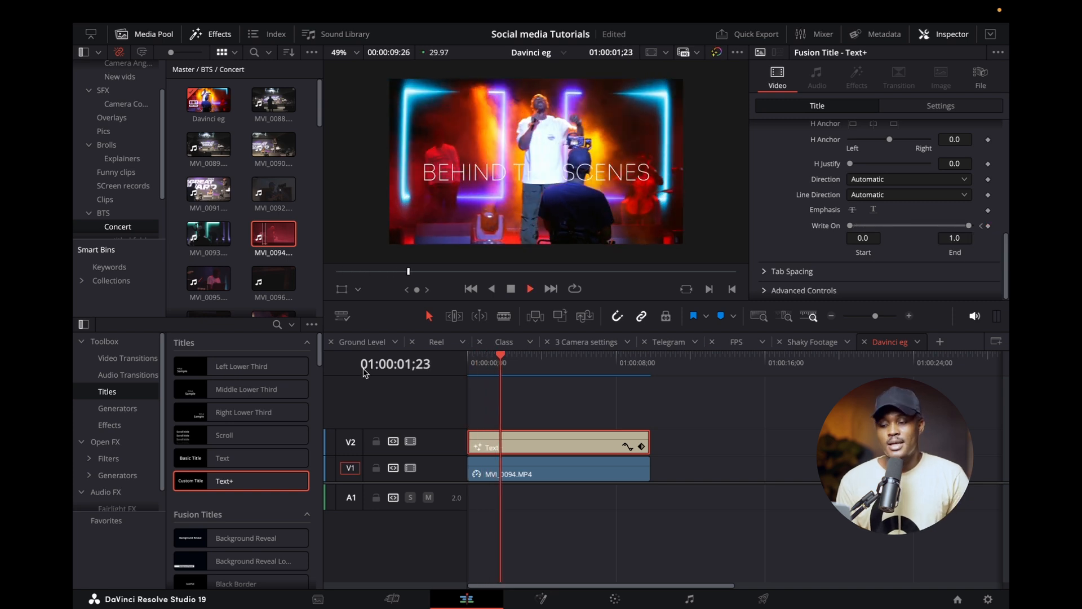
drag(522, 376, 415, 377)
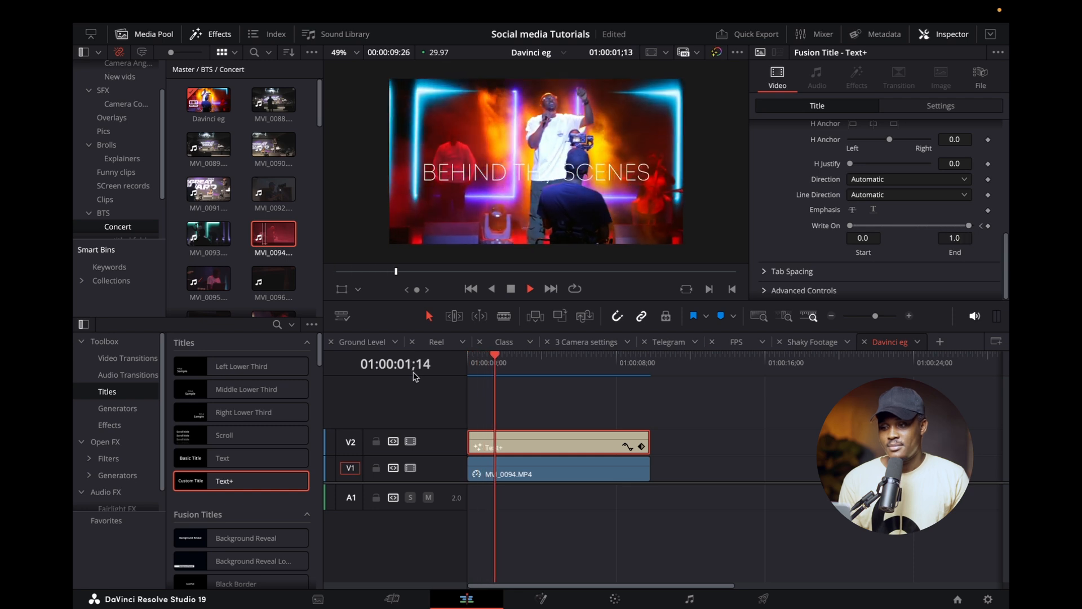